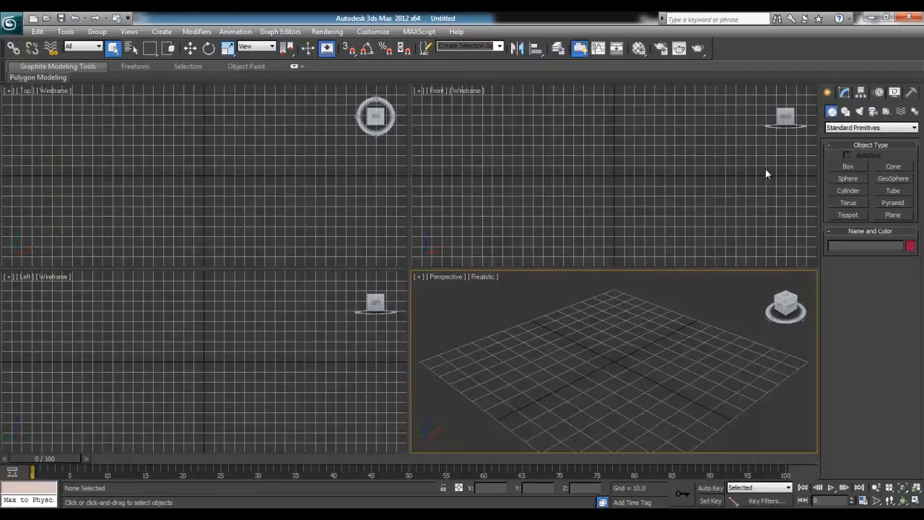
Step: Create a geosphere in the Top view with a radius of 25000 and 20 segments
{"action": "left_click", "coordinate": [893, 179]}
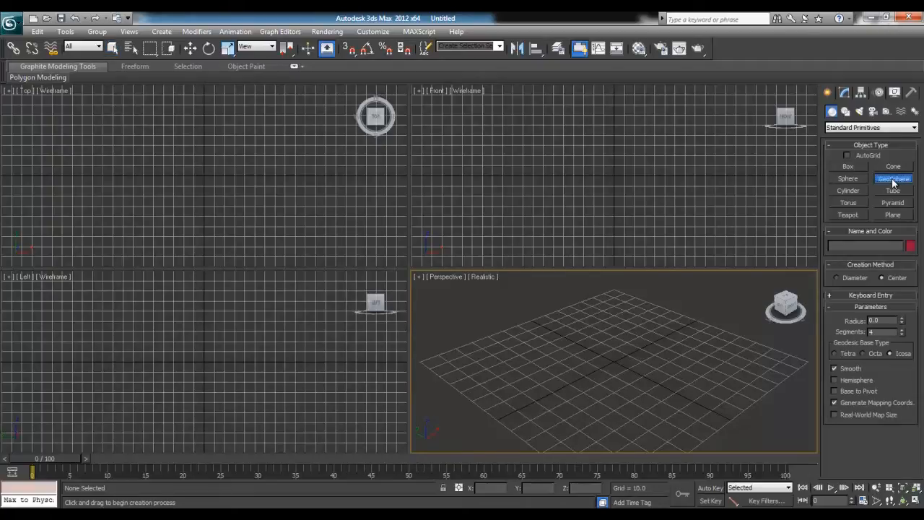
{"action": "left_click", "coordinate": [208, 183]}
{"action": "left_click_drag", "start_coordinate": [208, 183], "coordinate": [283, 169]}
{"action": "key", "text": "Return"}
{"action": "double_click", "coordinate": [893, 321]}
{"action": "type", "text": "250"}
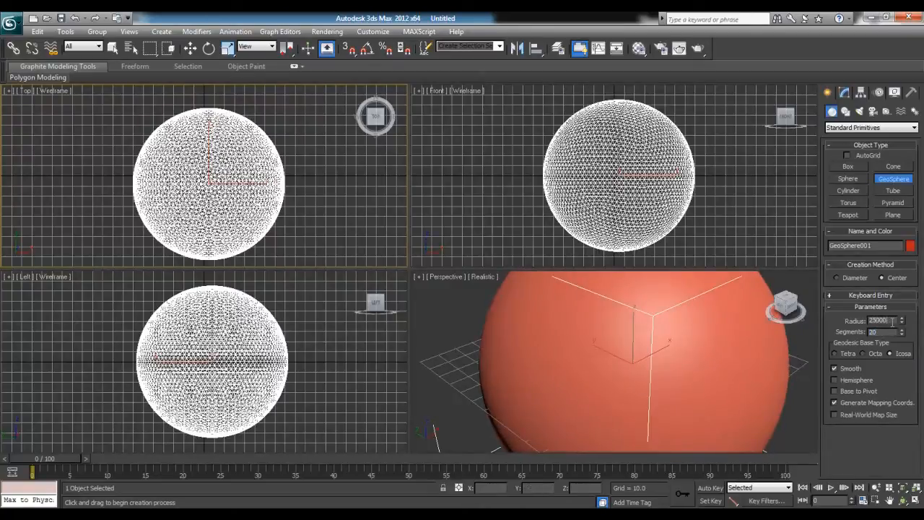
{"action": "key", "text": "Return"}
Step: Move the geosphere to X 0, Y 0 and rename it Planet
{"action": "key", "text": "w"}
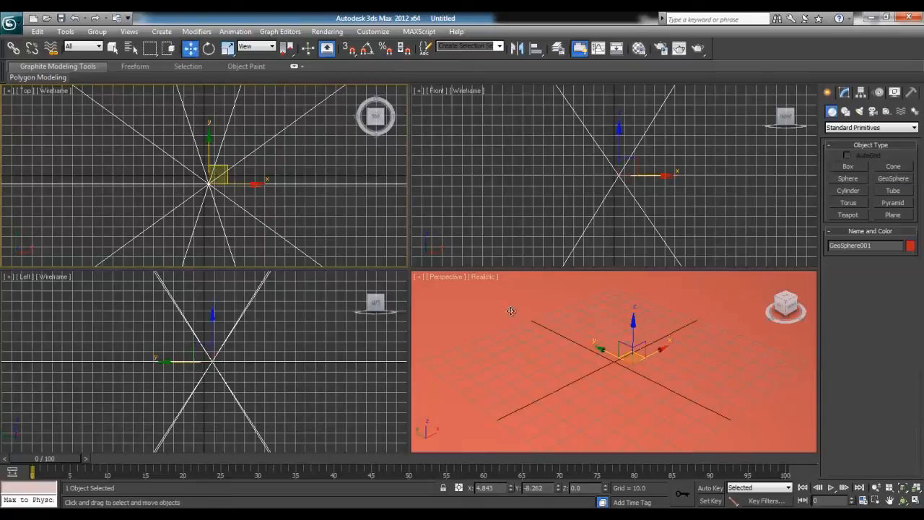
{"action": "right_click", "coordinate": [510, 488]}
{"action": "right_click", "coordinate": [558, 489]}
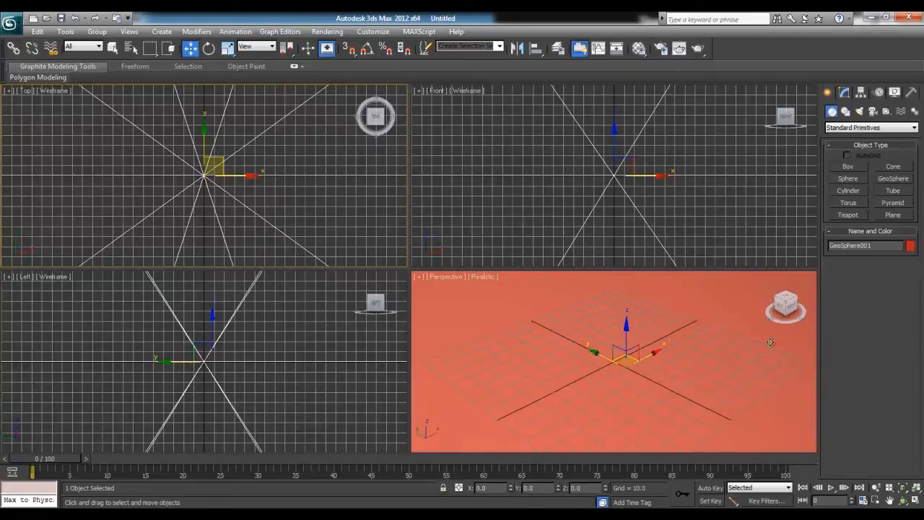
{"action": "left_click", "coordinate": [844, 92]}
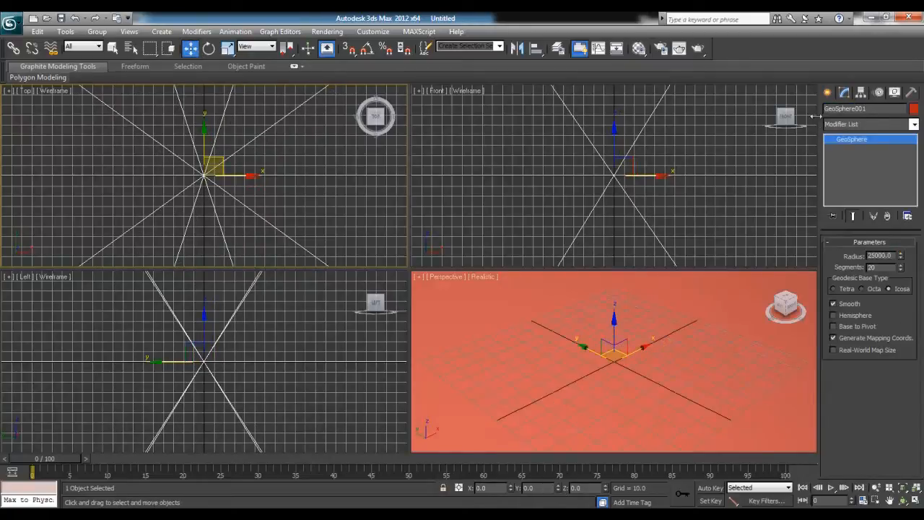
{"action": "left_click_drag", "start_coordinate": [877, 108], "coordinate": [689, 116]}
{"action": "type", "text": "Planet"}
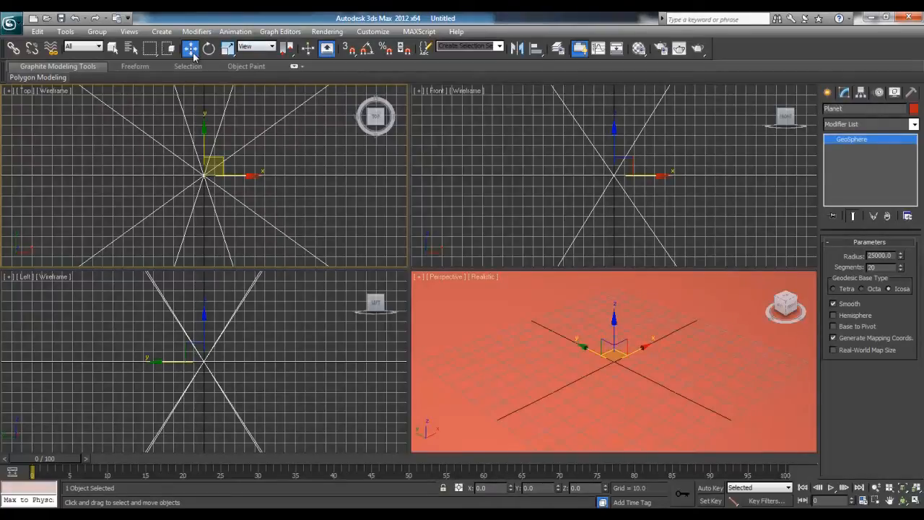
Step: Create a target camera in the Top view at about X 93368, Y -290375, clear of the planet
{"action": "left_click", "coordinate": [917, 490]}
{"action": "left_click", "coordinate": [902, 499]}
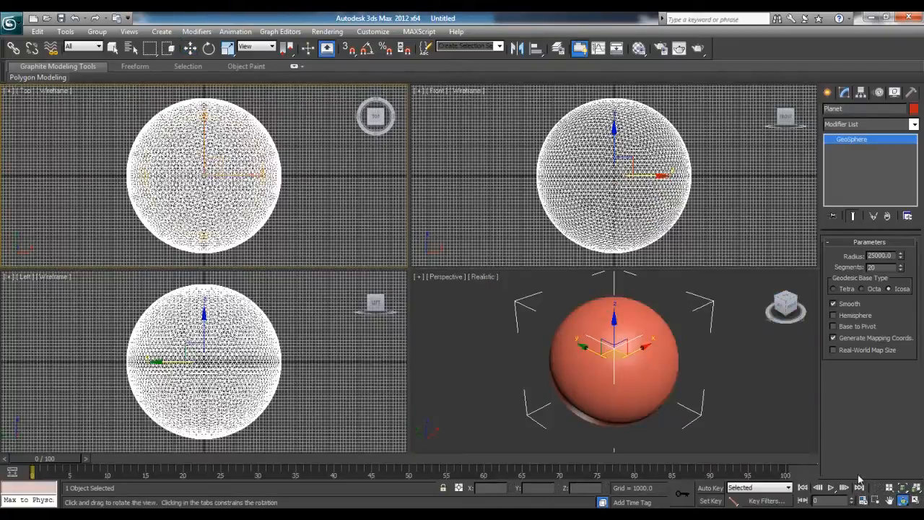
{"action": "left_click", "coordinate": [615, 372]}
{"action": "left_click_drag", "start_coordinate": [615, 372], "coordinate": [558, 336]}
{"action": "left_click", "coordinate": [190, 47]}
{"action": "left_click", "coordinate": [272, 153]}
{"action": "scroll", "coordinate": [276, 158], "scroll_direction": "down", "scroll_amount": 10}
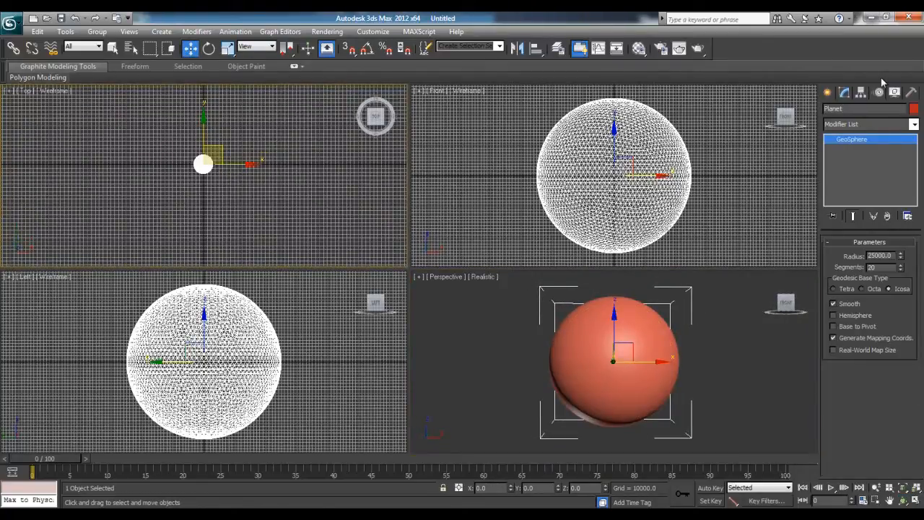
{"action": "left_click", "coordinate": [827, 92]}
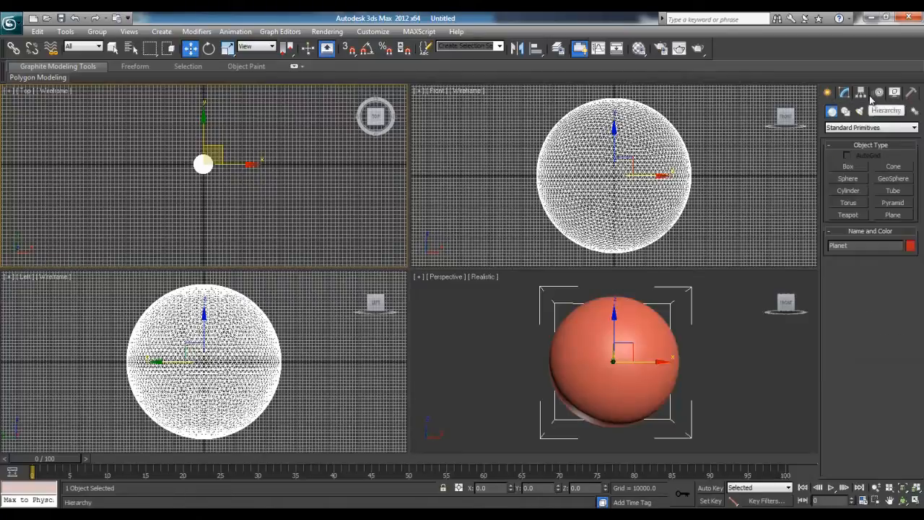
{"action": "left_click", "coordinate": [872, 112]}
{"action": "left_click", "coordinate": [849, 167]}
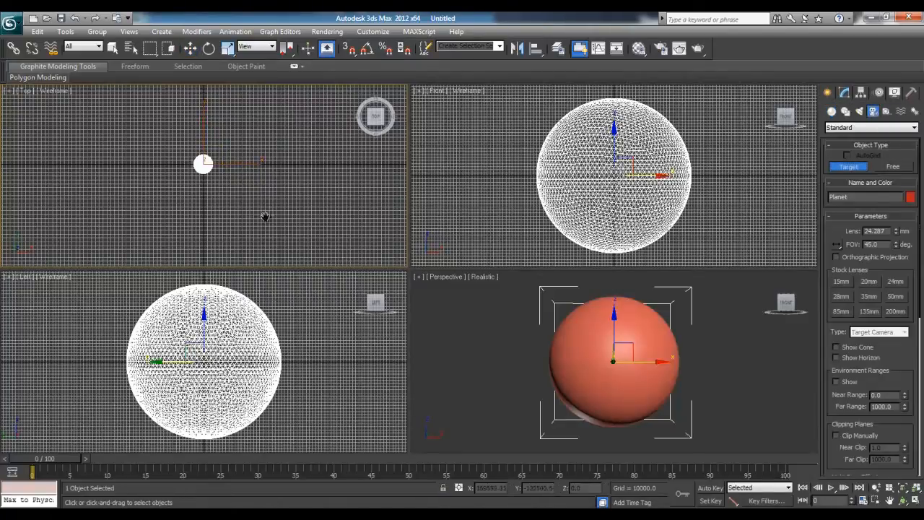
{"action": "left_click_drag", "start_coordinate": [253, 224], "coordinate": [288, 147]}
Step: Place the camera target at X 0, Y 0 and align the camera itself to X 0
{"action": "left_click", "coordinate": [190, 47]}
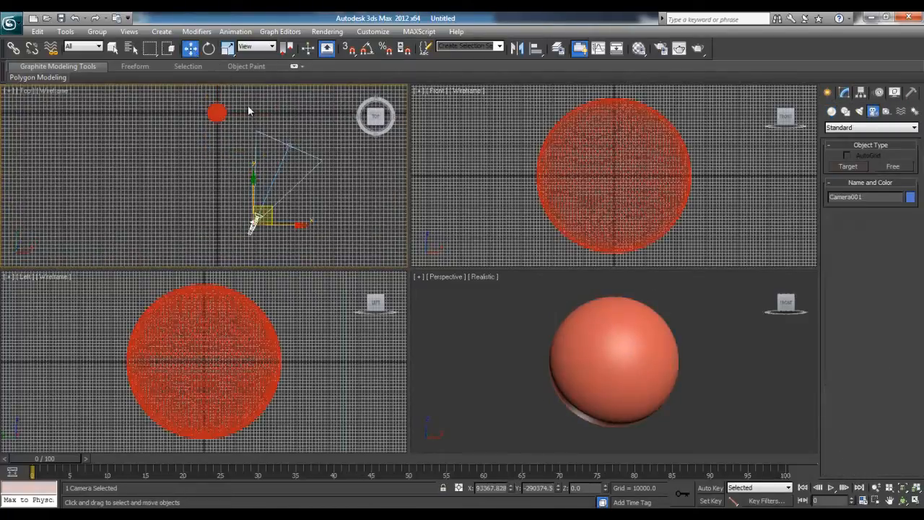
{"action": "left_click", "coordinate": [288, 147]}
{"action": "right_click", "coordinate": [558, 489]}
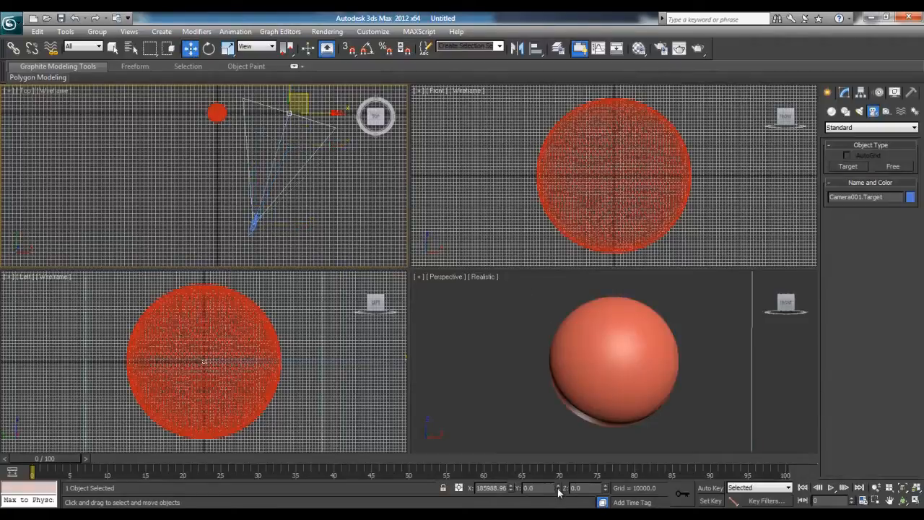
{"action": "right_click", "coordinate": [510, 489]}
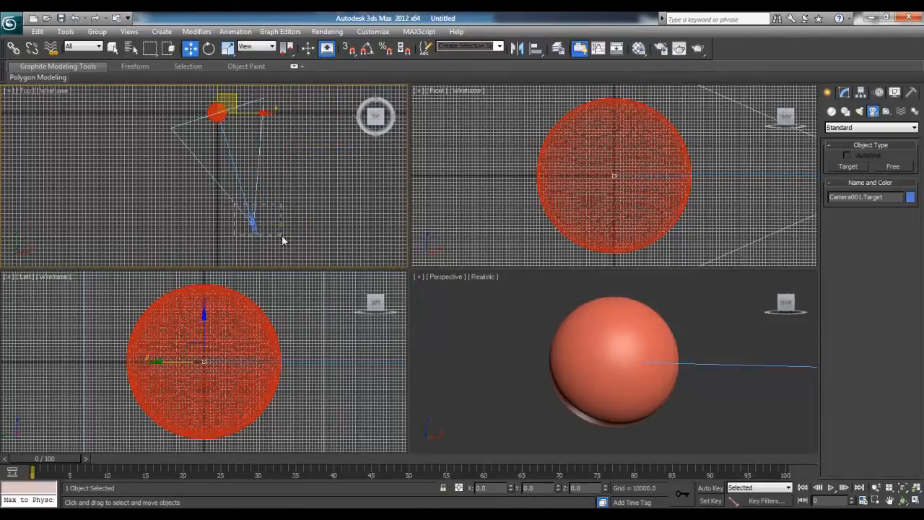
{"action": "left_click", "coordinate": [254, 220]}
{"action": "right_click", "coordinate": [511, 489]}
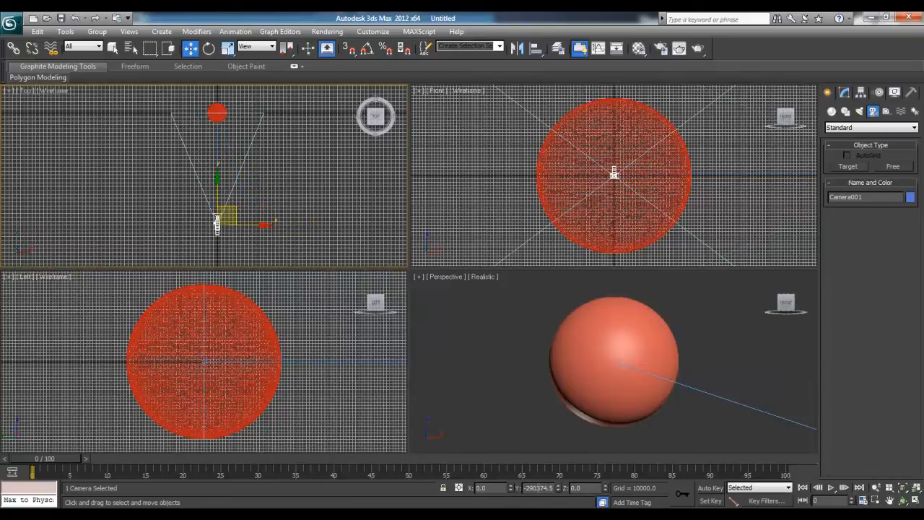
{"action": "double_click", "coordinate": [540, 487]}
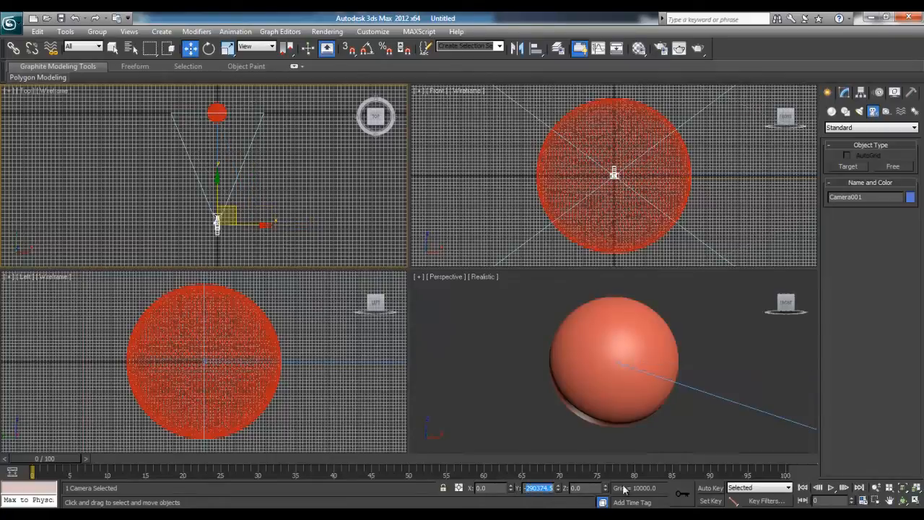
Step: Switch the Perspective viewport to the Camera001 view
{"action": "left_click", "coordinate": [447, 276]}
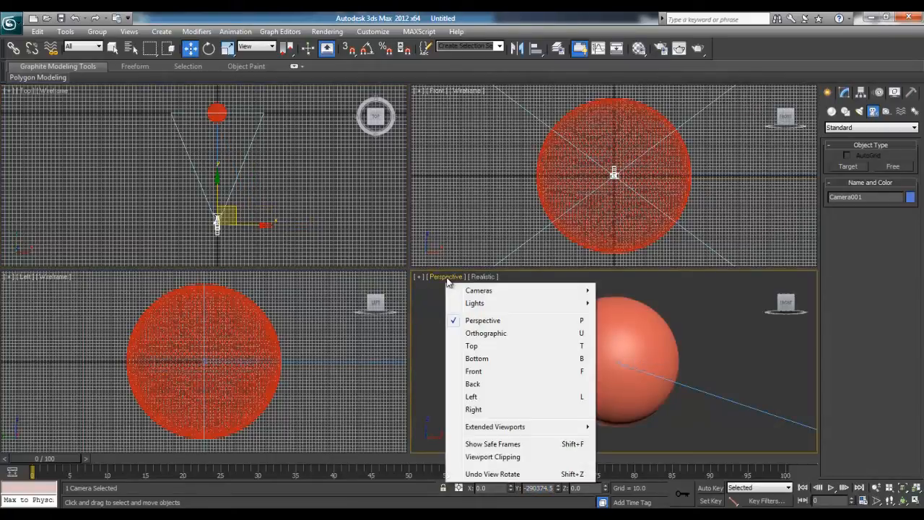
{"action": "mouse_move", "coordinate": [577, 296]}
{"action": "left_click", "coordinate": [631, 290]}
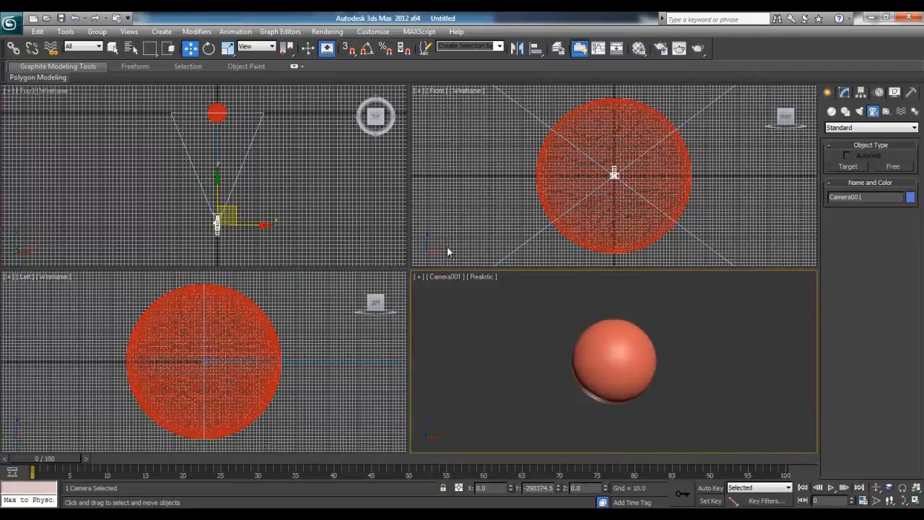
Step: Move the camera closer to the planet, setting its Y position to -175000, and deselect it
{"action": "left_click_drag", "start_coordinate": [215, 188], "coordinate": [215, 148]}
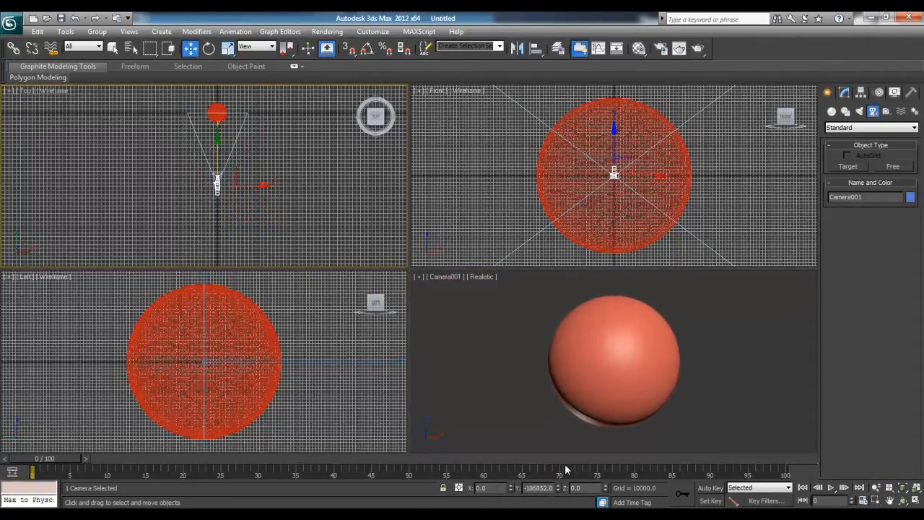
{"action": "type", "text": "75"}
{"action": "double_click", "coordinate": [538, 489]}
{"action": "type", "text": "-175000"}
{"action": "key", "text": "Return"}
{"action": "left_click", "coordinate": [711, 391]}
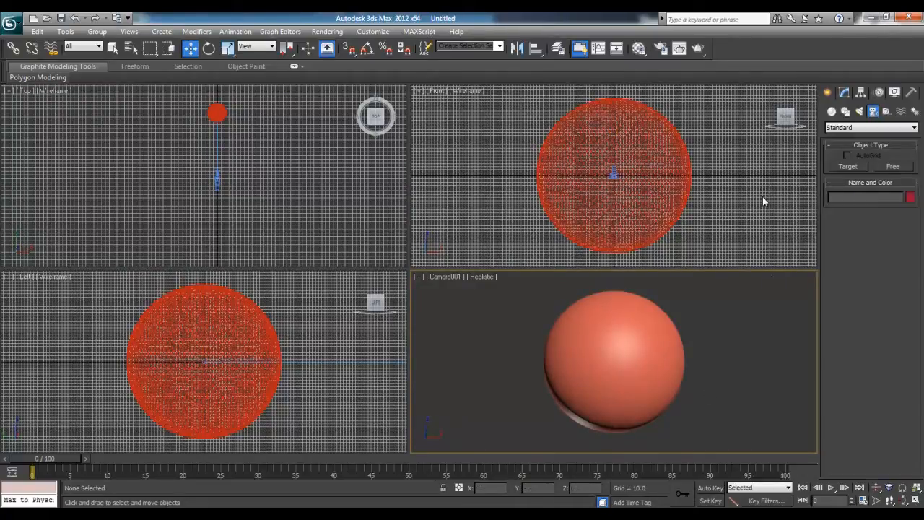
Step: Create a standard Target Direct light in the Top view at about X 920399, Y 292630, far from the planet and pointing towards it
{"action": "left_click", "coordinate": [859, 111]}
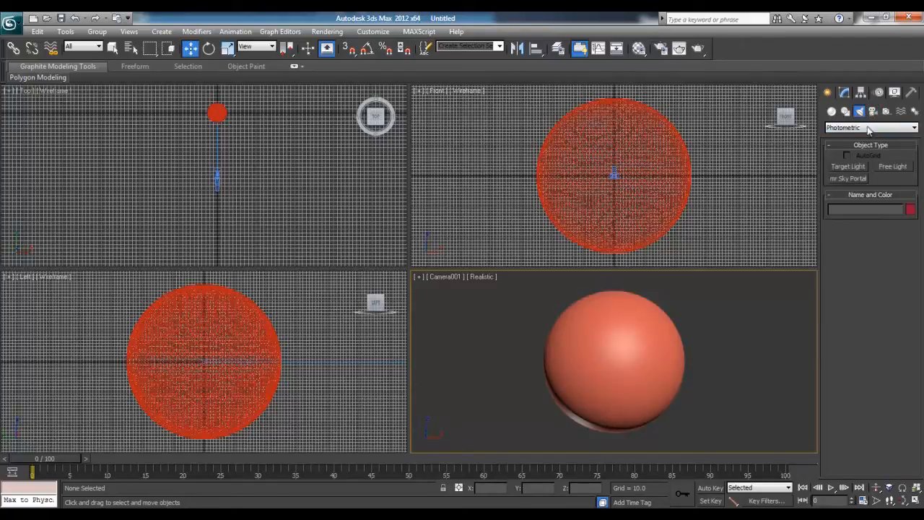
{"action": "left_click", "coordinate": [871, 130]}
{"action": "left_click", "coordinate": [871, 141]}
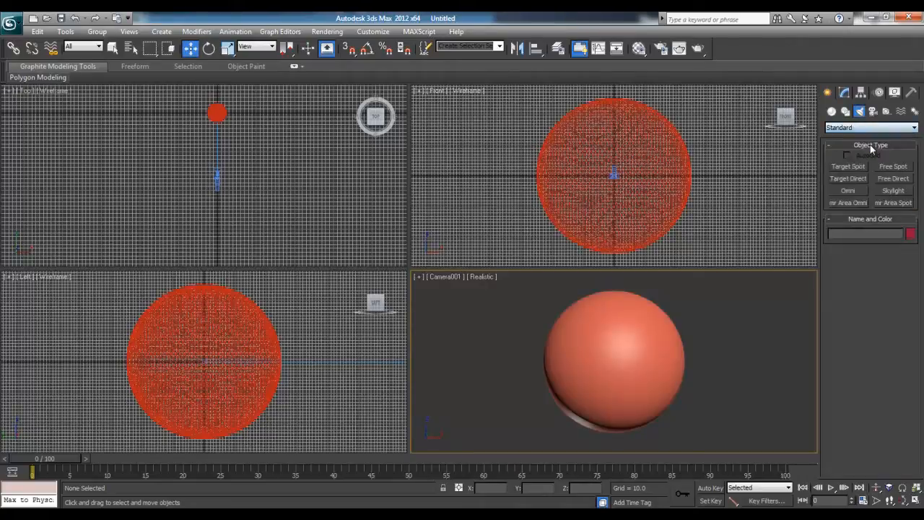
{"action": "left_click", "coordinate": [860, 181]}
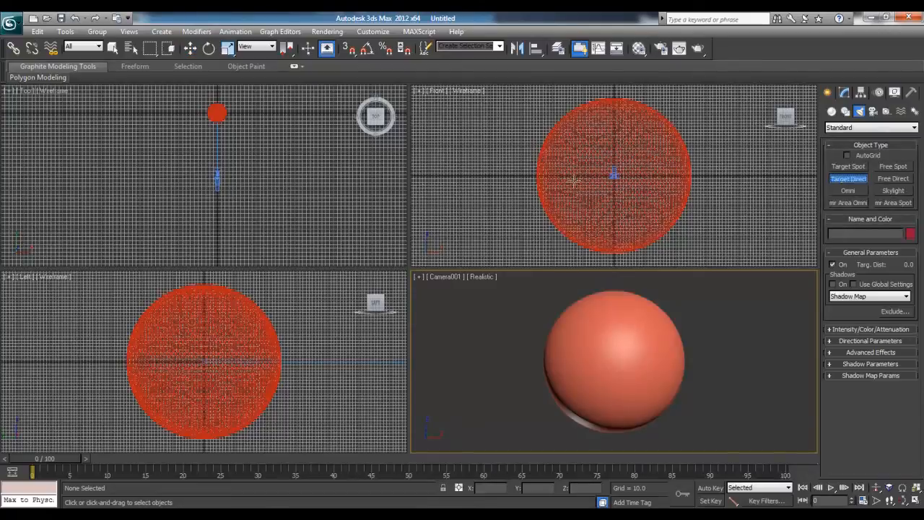
{"action": "left_click_drag", "start_coordinate": [314, 139], "coordinate": [288, 182]}
{"action": "scroll", "coordinate": [287, 182], "scroll_direction": "down", "scroll_amount": 5}
{"action": "left_click_drag", "start_coordinate": [289, 142], "coordinate": [238, 167]}
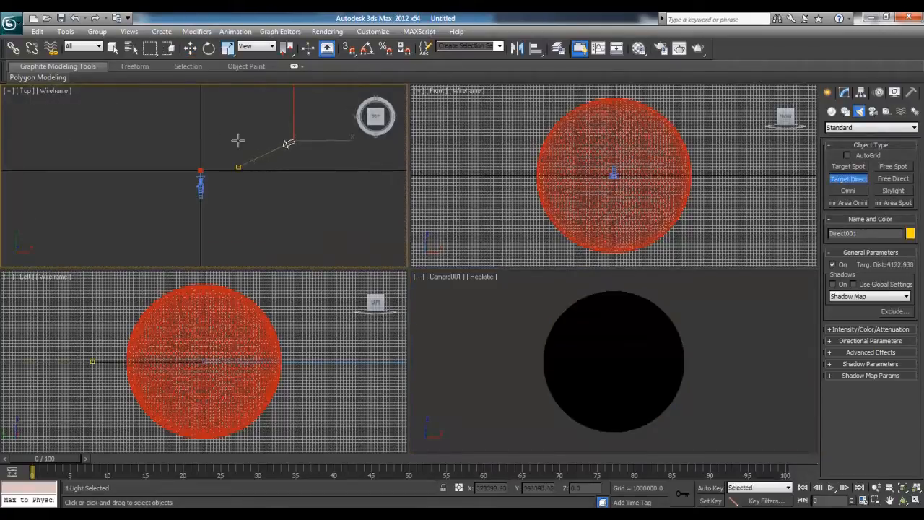
Step: Move the directional light's target to X 0, Y 0 at the planet's centre
{"action": "left_click", "coordinate": [191, 48]}
{"action": "left_click", "coordinate": [238, 167]}
{"action": "right_click", "coordinate": [511, 488]}
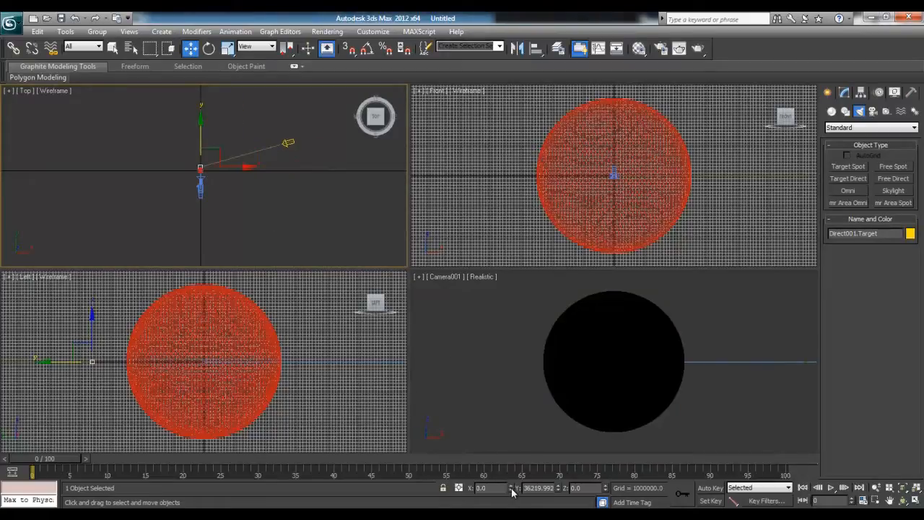
{"action": "right_click", "coordinate": [558, 489]}
Step: Raise the directional light to a Z position of about 433048 and rename it Key
{"action": "left_click", "coordinate": [288, 143]}
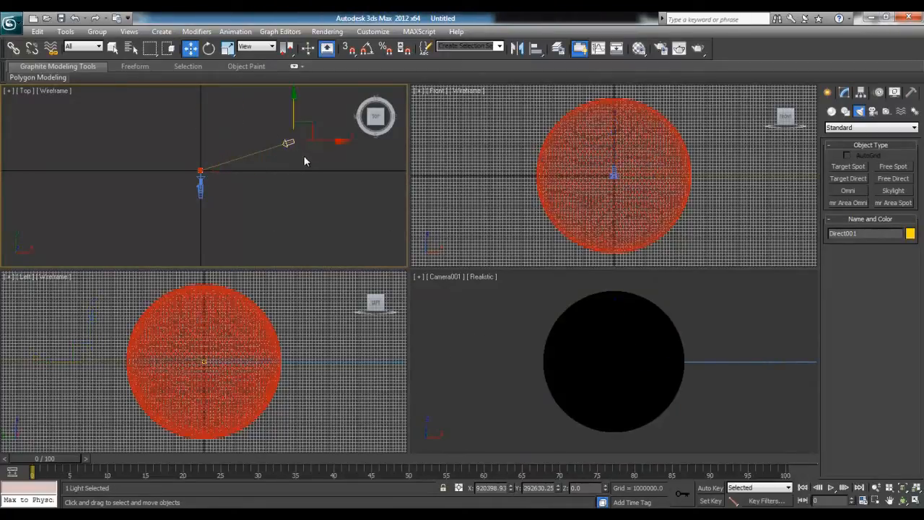
{"action": "left_click_drag", "start_coordinate": [606, 489], "coordinate": [615, 448]}
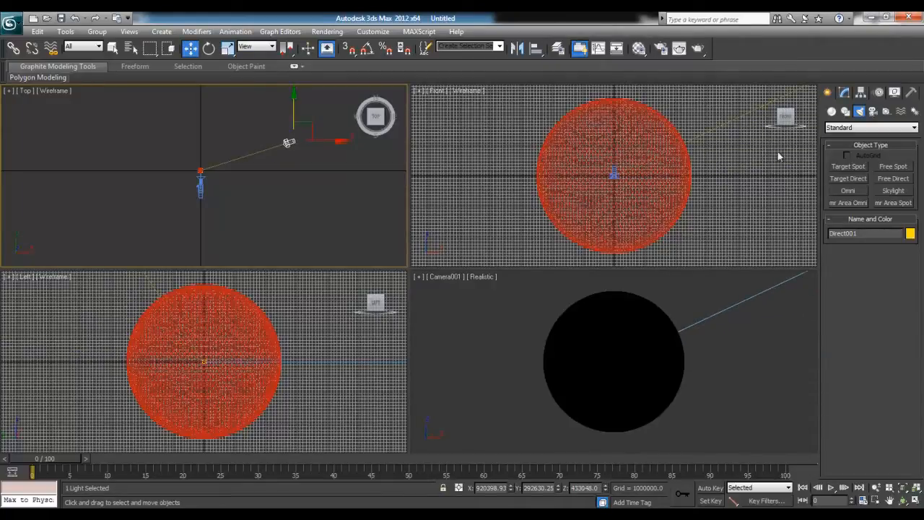
{"action": "left_click", "coordinate": [865, 236]}
{"action": "type", "text": "Key"}
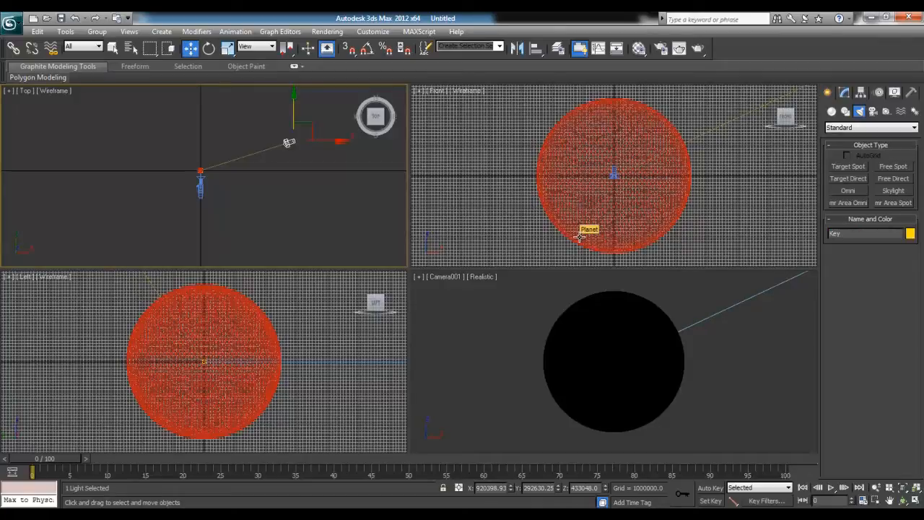
Step: Turn on Ray Traced Shadows for the Key light and set its intensity multiplier to 1.2
{"action": "left_click", "coordinate": [845, 92]}
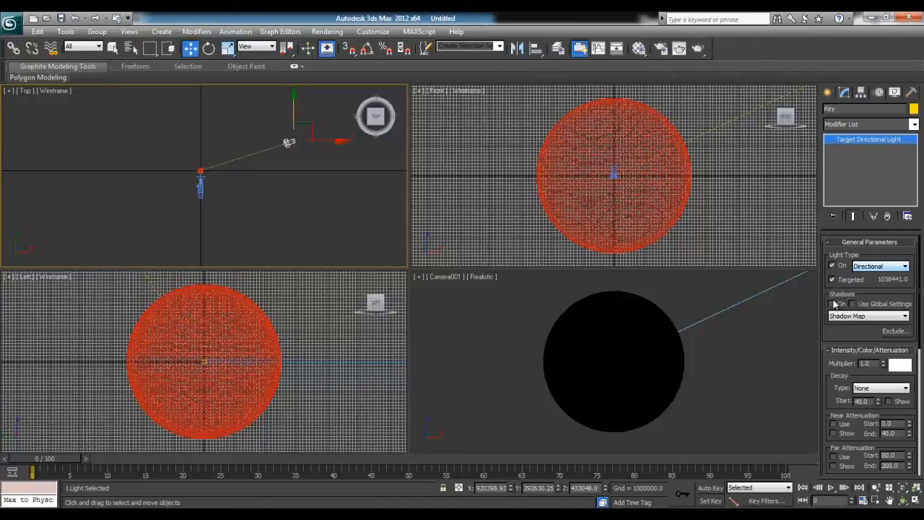
{"action": "left_click", "coordinate": [833, 304]}
{"action": "left_click", "coordinate": [843, 316]}
{"action": "left_click", "coordinate": [857, 357]}
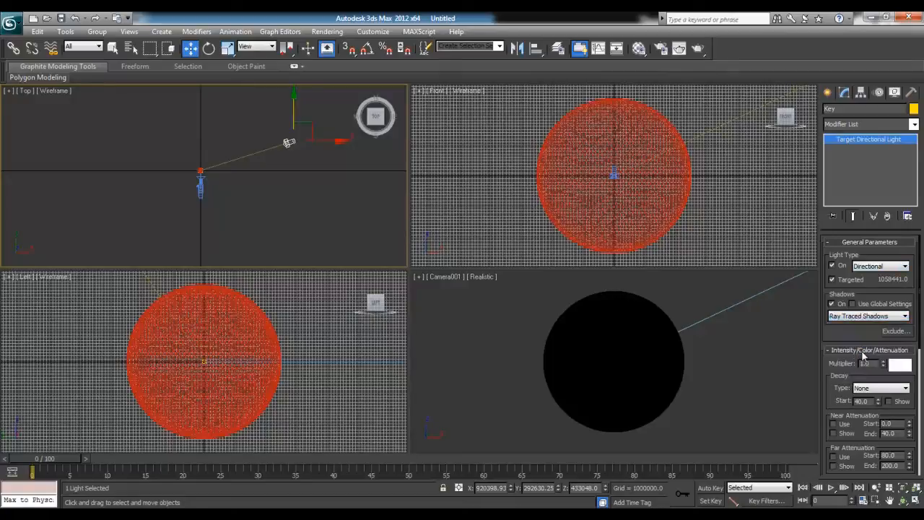
{"action": "left_click_drag", "start_coordinate": [859, 337], "coordinate": [859, 294]}
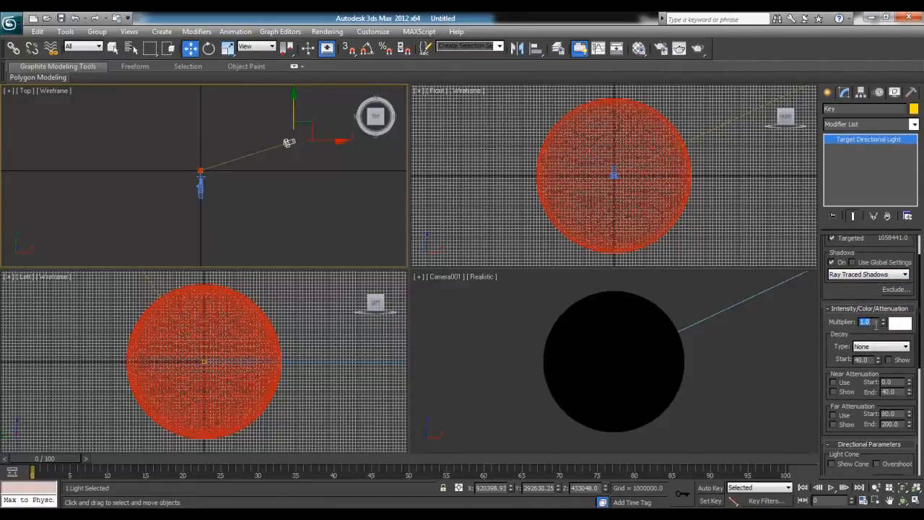
{"action": "type", "text": "1.2"}
Step: Tint the Key light pale yellow with Red 255, Green 255, Blue 203, and enable Overshoot for its light cone
{"action": "left_click", "coordinate": [902, 327]}
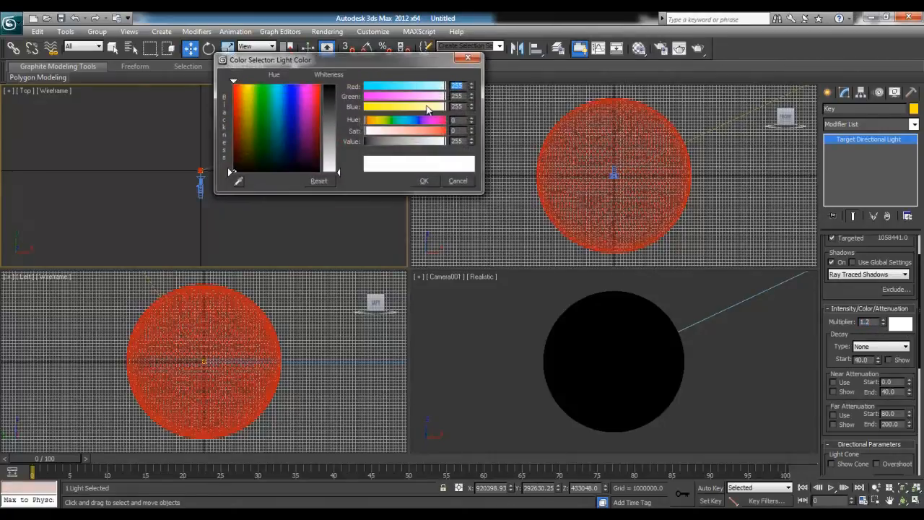
{"action": "left_click", "coordinate": [427, 109]}
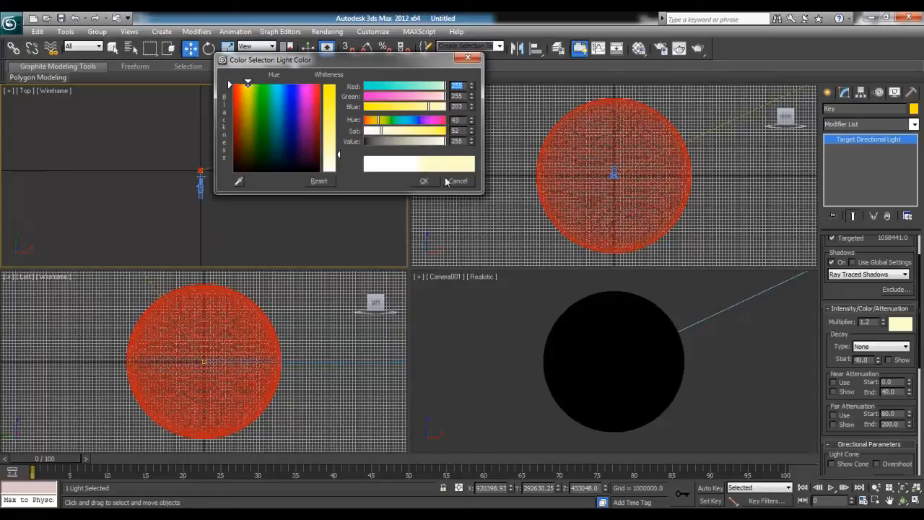
{"action": "left_click", "coordinate": [423, 181]}
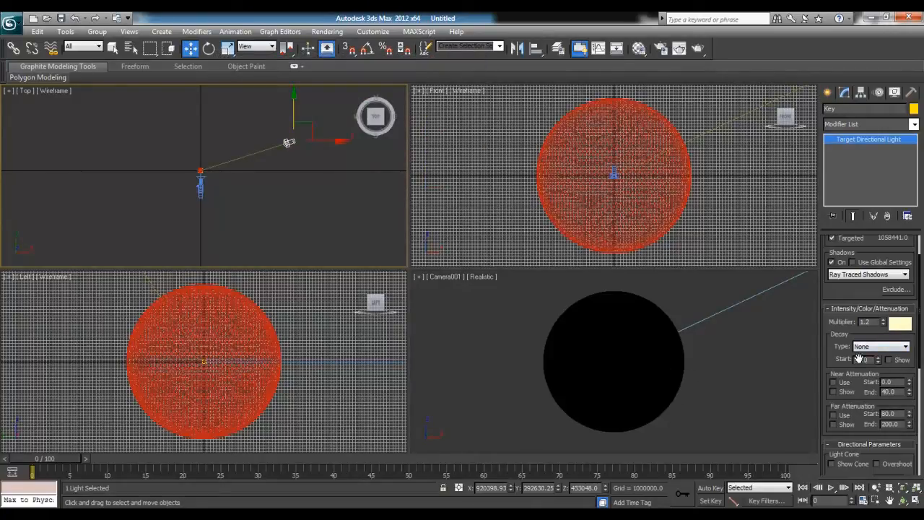
{"action": "left_click_drag", "start_coordinate": [832, 341], "coordinate": [823, 222]}
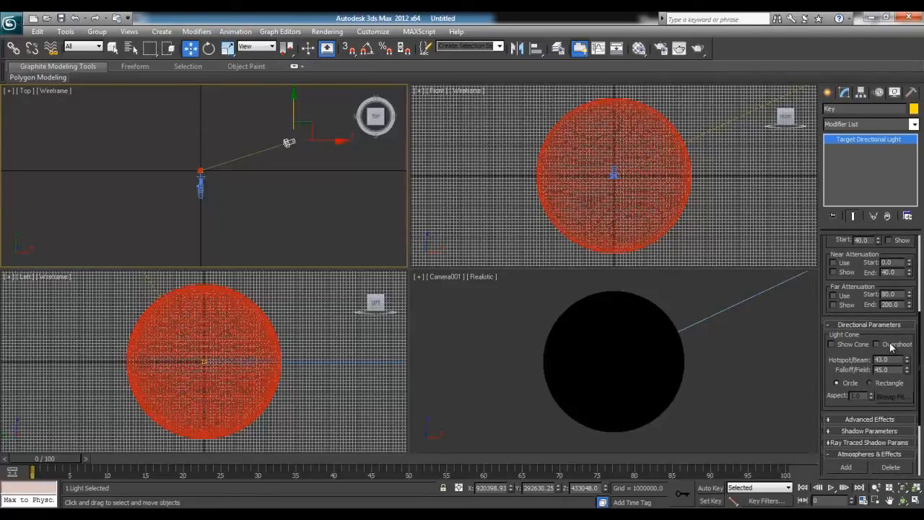
{"action": "left_click", "coordinate": [892, 347]}
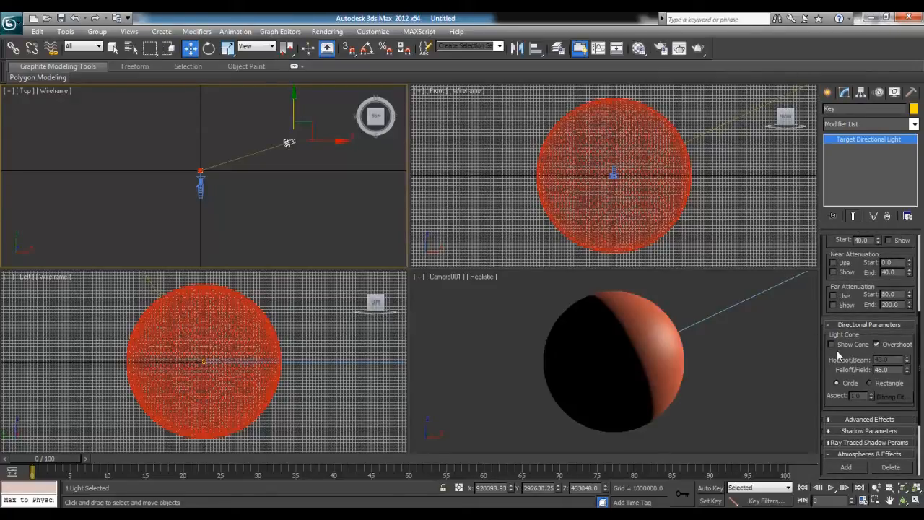
Step: Set the Key light's cone falloff to 50000 and deselect the light
{"action": "double_click", "coordinate": [899, 371]}
{"action": "type", "text": "50000"}
{"action": "key", "text": "Return"}
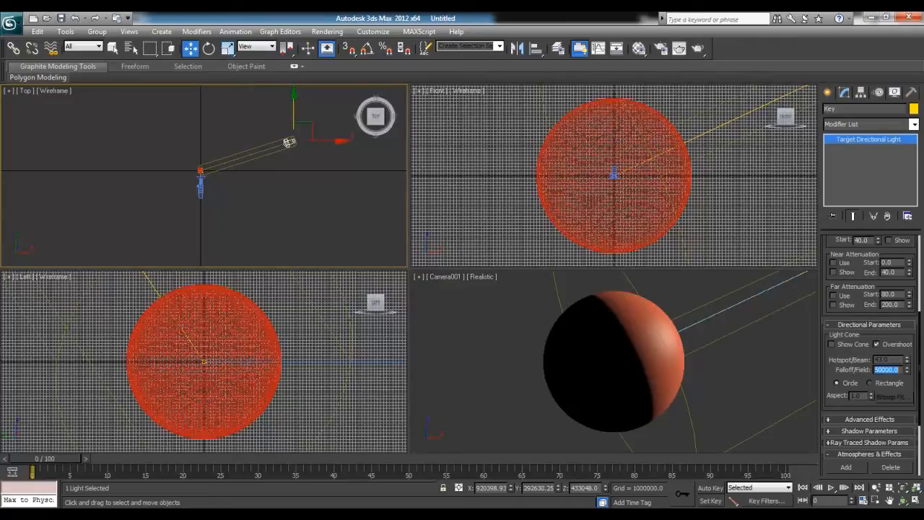
{"action": "left_click", "coordinate": [748, 355]}
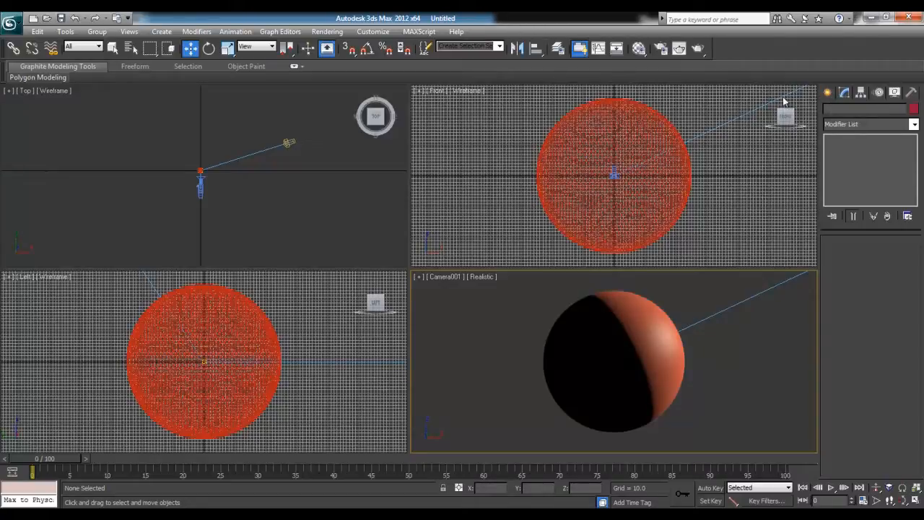
Step: Create a standard Skylight in the Top view beside the planet, at about X -97342, Y 13122
{"action": "left_click", "coordinate": [828, 93]}
{"action": "left_click", "coordinate": [893, 190]}
{"action": "scroll", "coordinate": [174, 166], "scroll_direction": "up", "scroll_amount": 10}
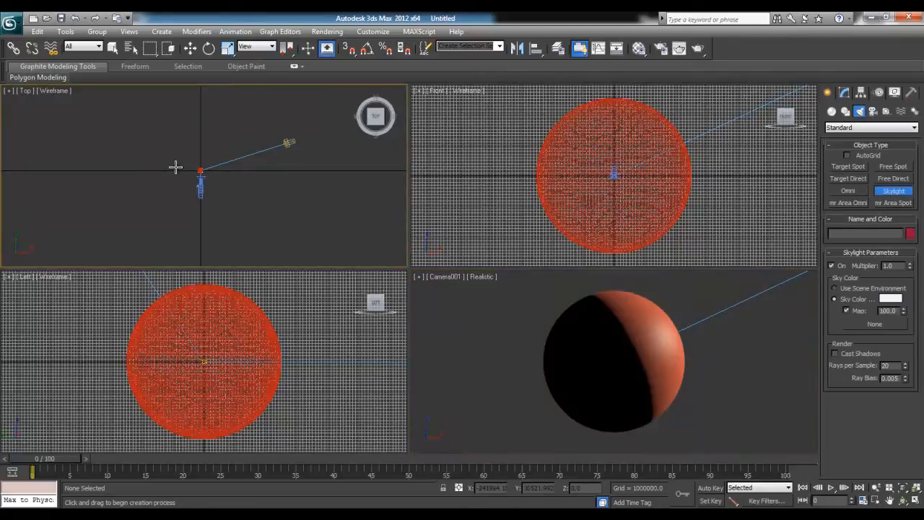
{"action": "left_click_drag", "start_coordinate": [146, 174], "coordinate": [195, 228]}
{"action": "left_click", "coordinate": [102, 167]}
{"action": "key", "text": "w"}
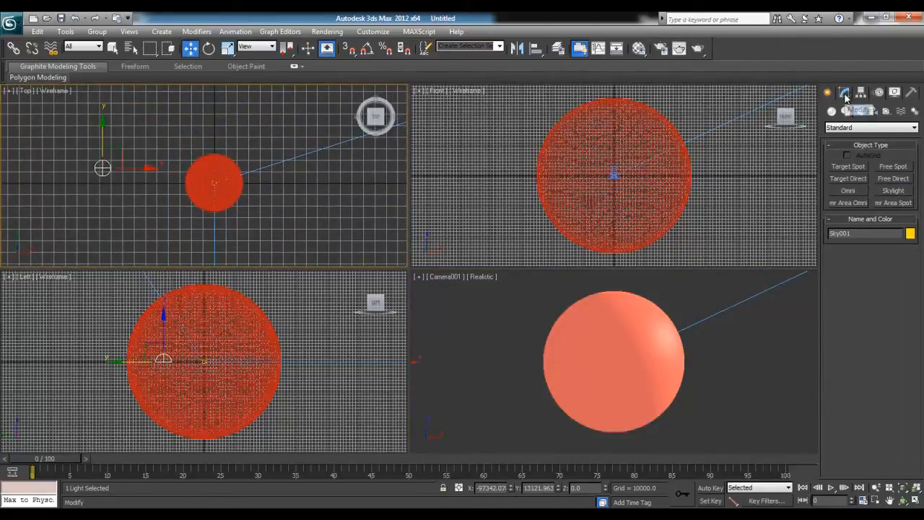
Step: Set the skylight's intensity multiplier to 0.05
{"action": "left_click", "coordinate": [850, 94]}
{"action": "left_click", "coordinate": [886, 255]}
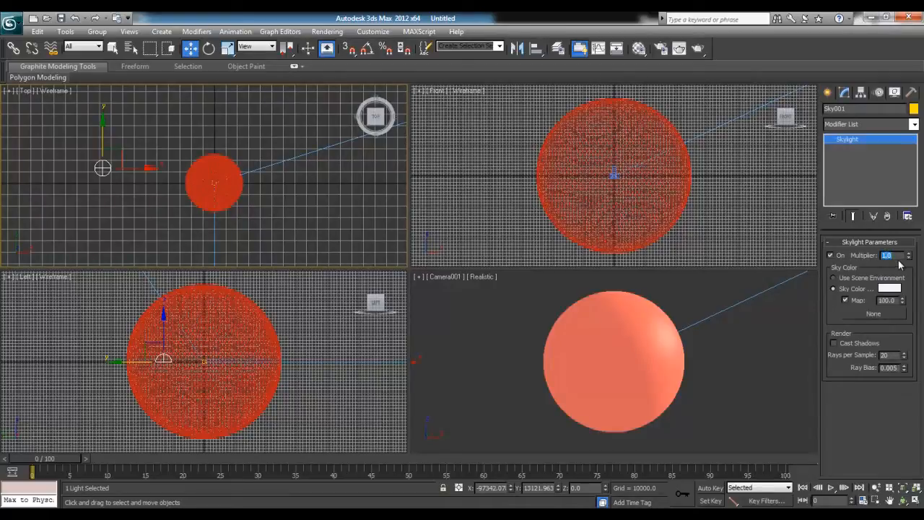
{"action": "type", "text": "0.05"}
{"action": "key", "text": "Return"}
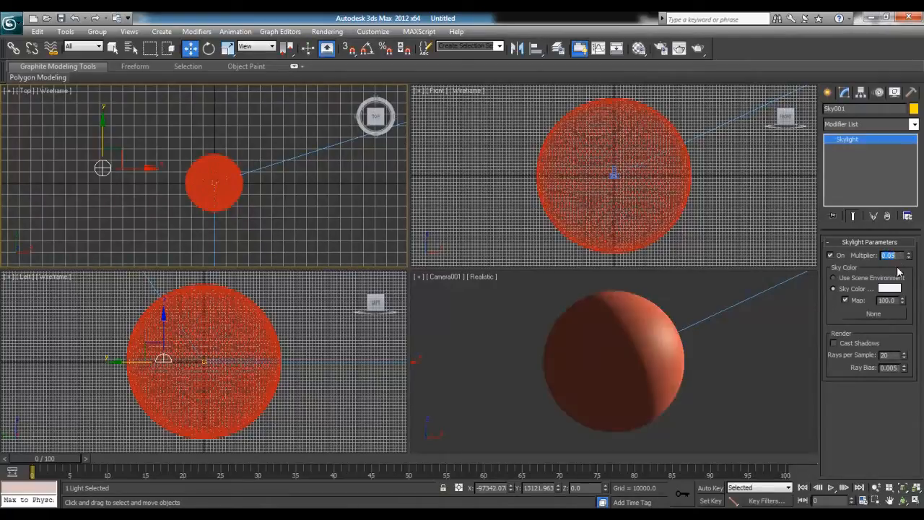
Step: Change the skylight's sky color to dark blue with Red 53, Green 53, Blue 102, and deselect the light
{"action": "left_click", "coordinate": [889, 288]}
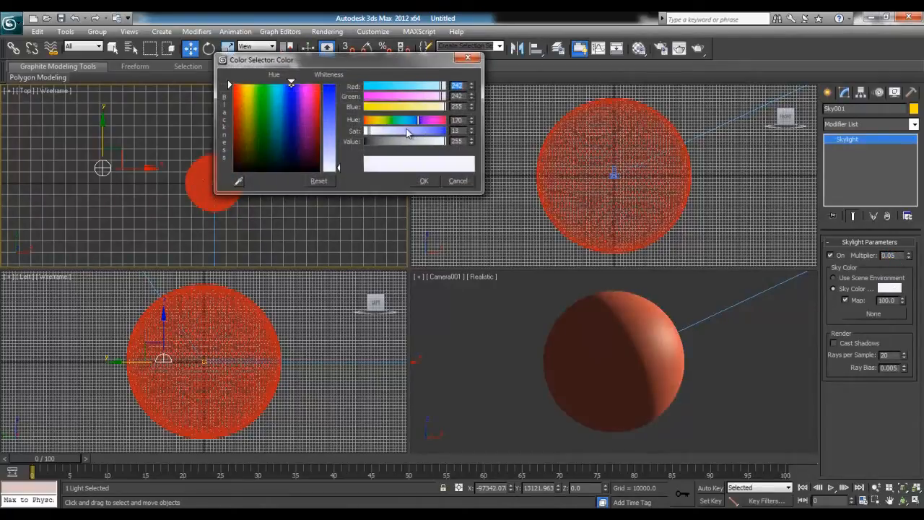
{"action": "left_click", "coordinate": [403, 131]}
{"action": "left_click_drag", "start_coordinate": [405, 140], "coordinate": [395, 141]}
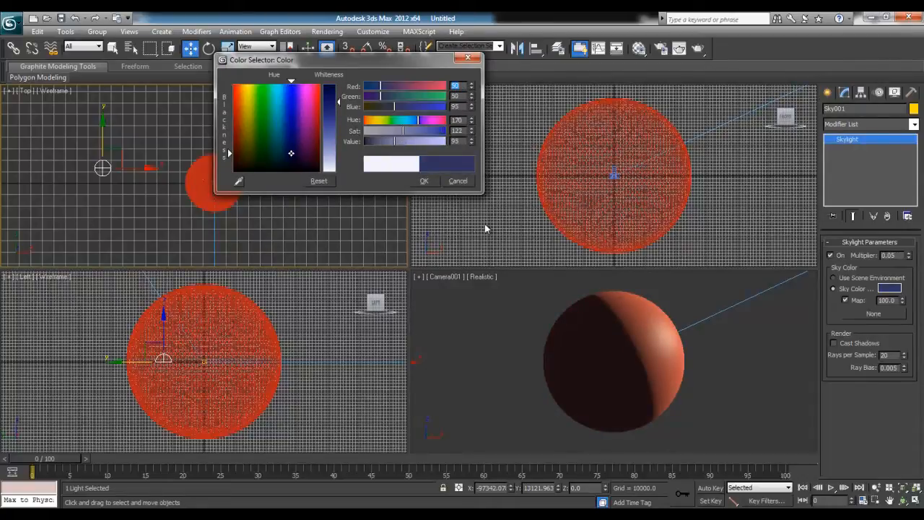
{"action": "left_click_drag", "start_coordinate": [401, 144], "coordinate": [397, 144]}
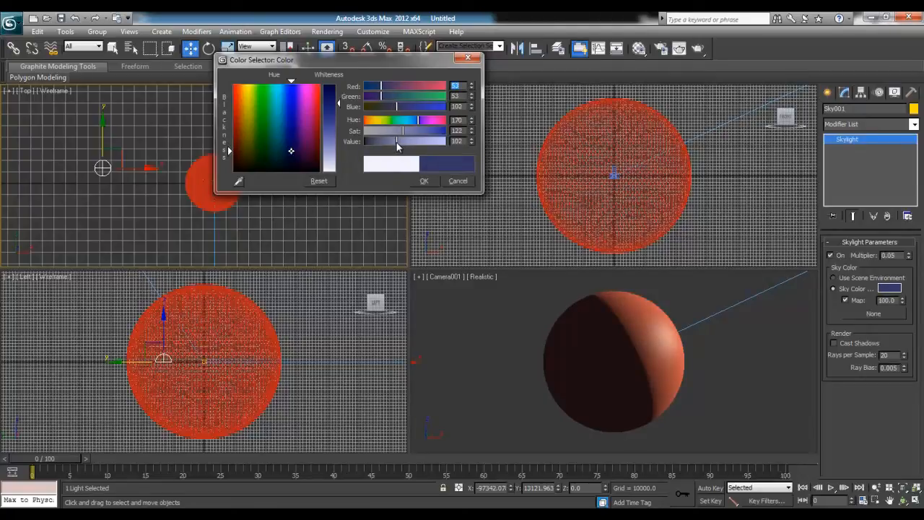
{"action": "left_click", "coordinate": [423, 182]}
{"action": "left_click", "coordinate": [508, 370]}
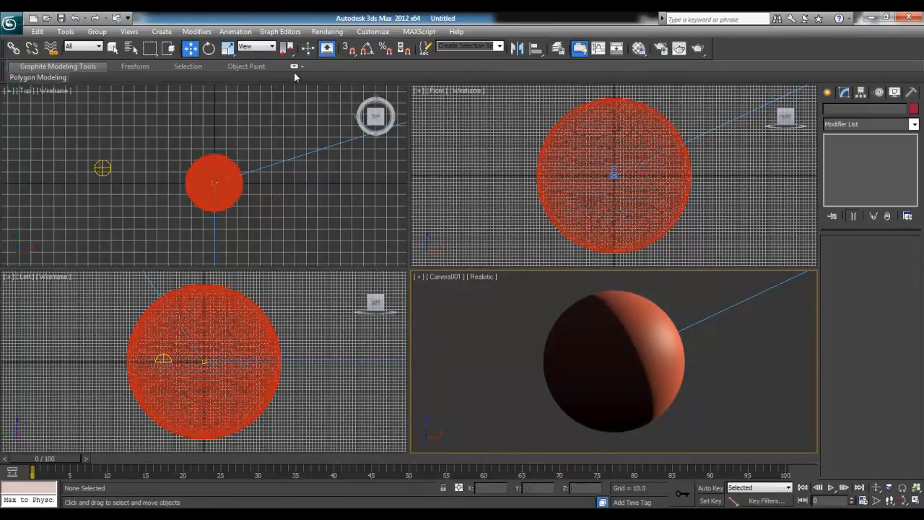
Step: Open the Compact Material Editor and move its window clear of the camera view
{"action": "left_click", "coordinate": [325, 32]}
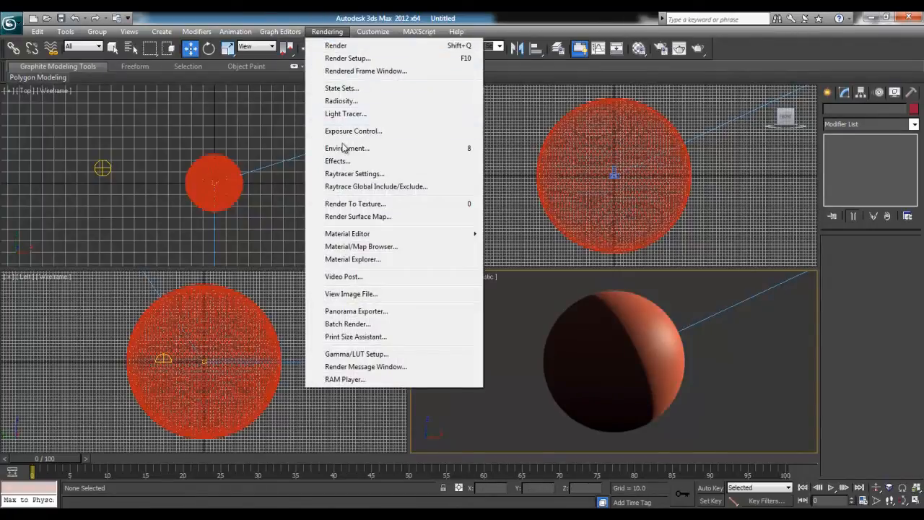
{"action": "mouse_move", "coordinate": [361, 233]}
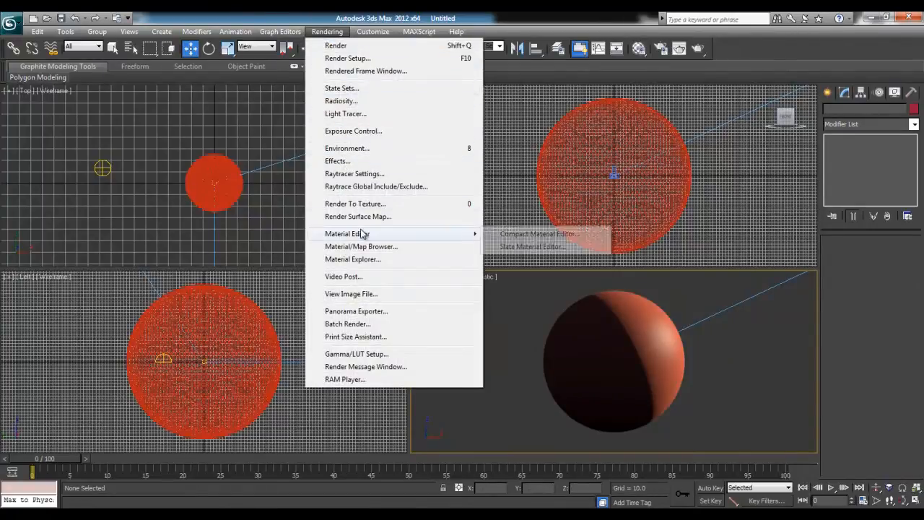
{"action": "left_click", "coordinate": [521, 234]}
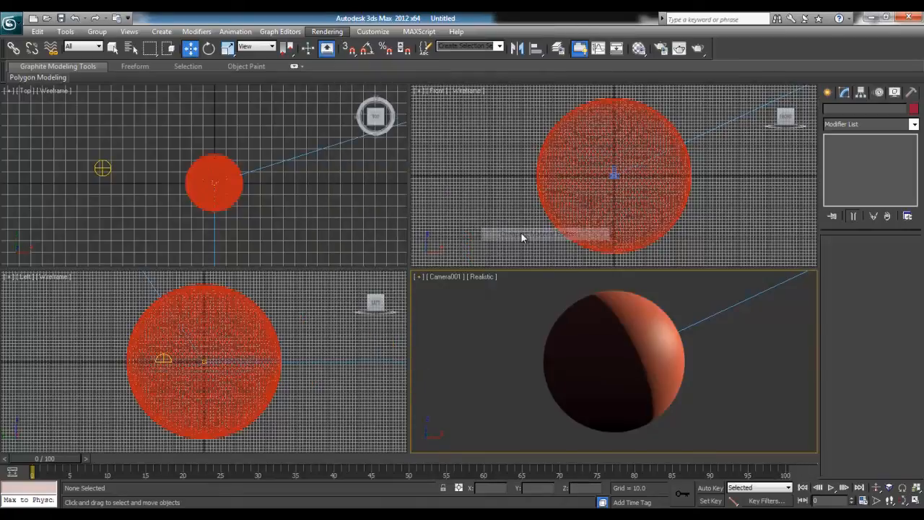
{"action": "left_click_drag", "start_coordinate": [161, 73], "coordinate": [117, 20]}
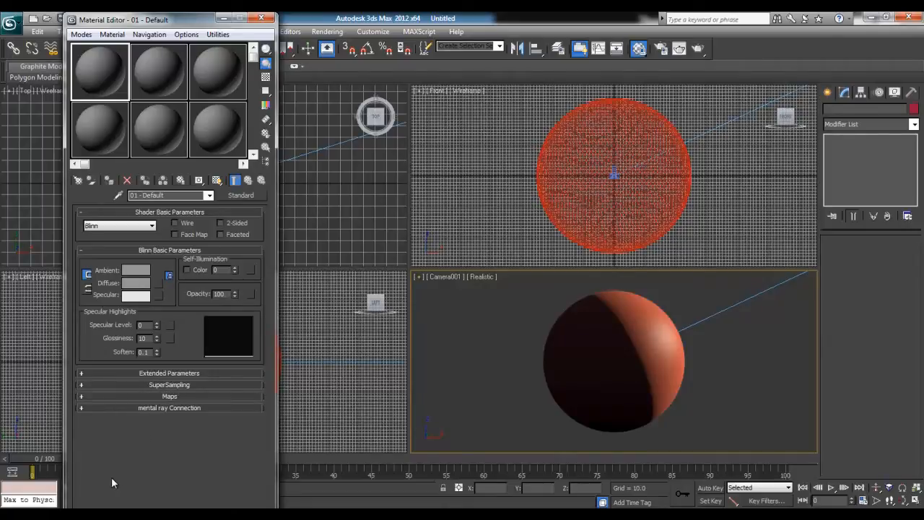
Step: Switch to the Stygia texture folder in Windows Explorer and read the Stygia Credit text file
{"action": "left_click", "coordinate": [85, 514]}
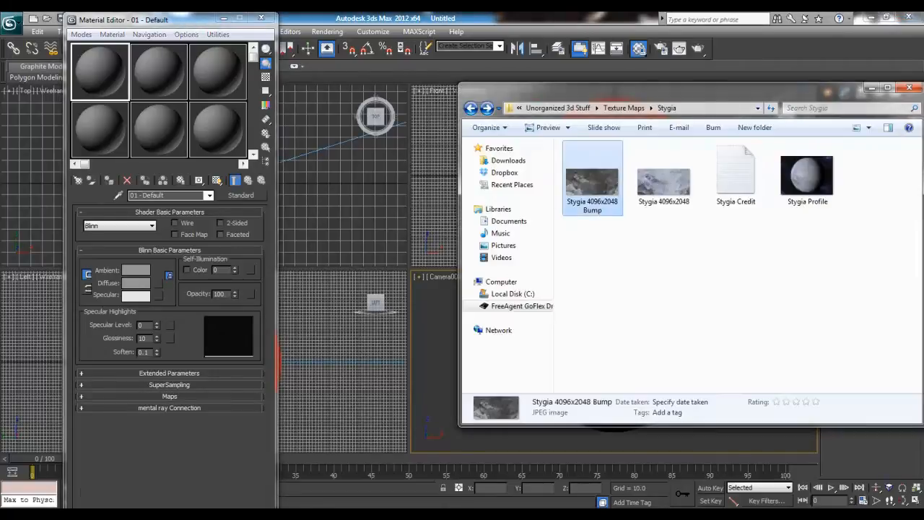
{"action": "left_click", "coordinate": [615, 349]}
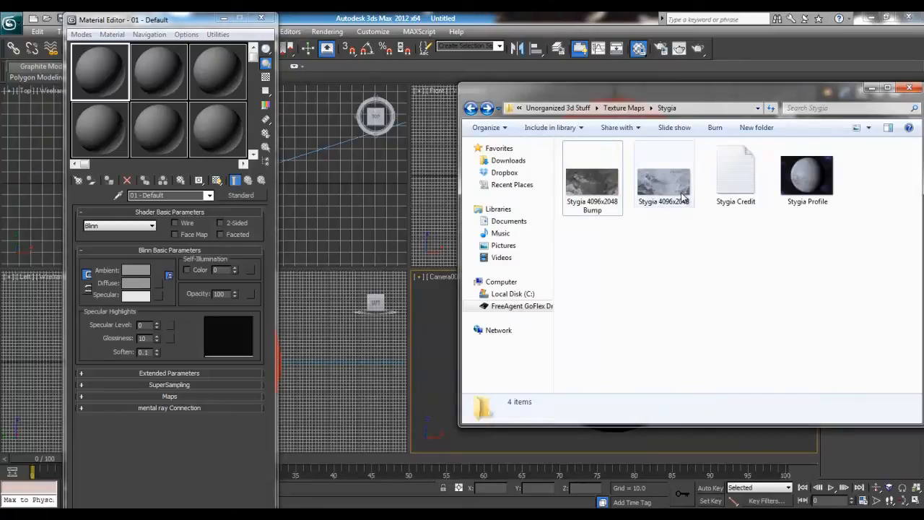
{"action": "double_click", "coordinate": [735, 175]}
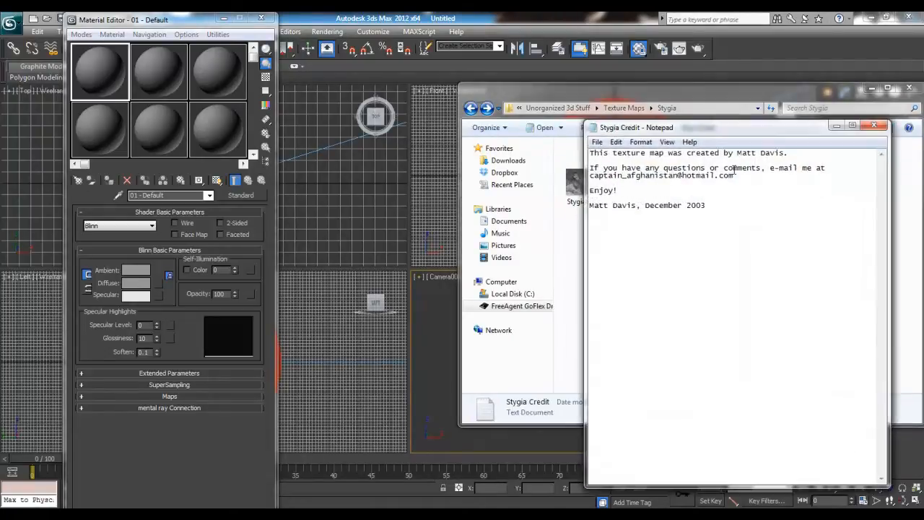
{"action": "left_click", "coordinate": [874, 126]}
Step: Load the Stygia 4096x2048 image into the first material slot and rename that material Planet
{"action": "left_click", "coordinate": [668, 193]}
{"action": "left_click_drag", "start_coordinate": [668, 194], "coordinate": [106, 72]}
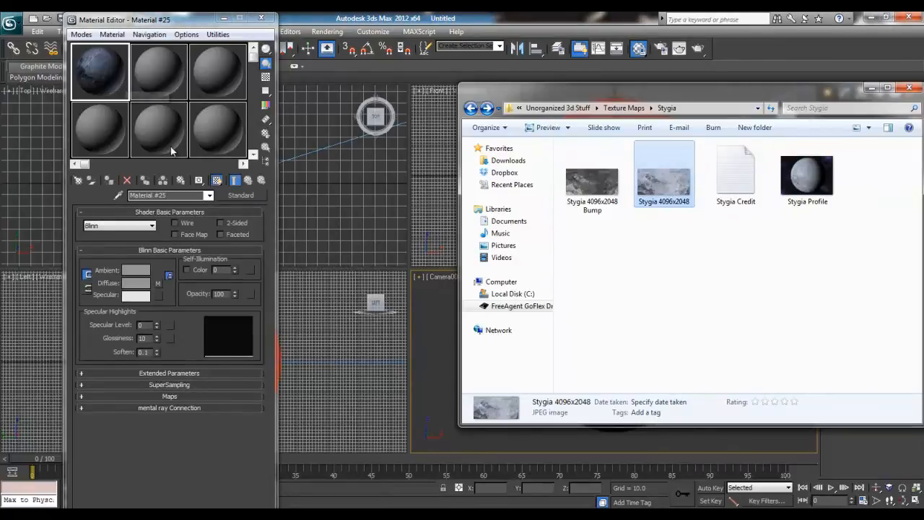
{"action": "left_click", "coordinate": [184, 196]}
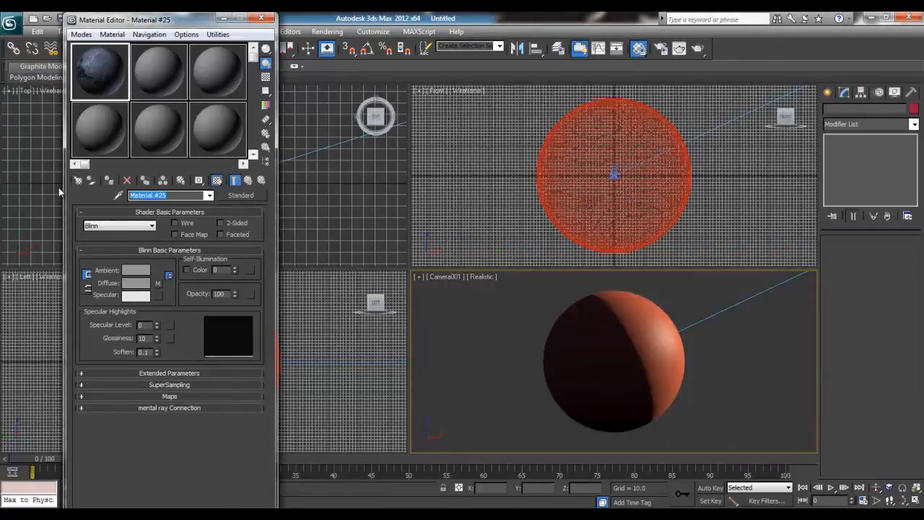
{"action": "type", "text": "Planet"}
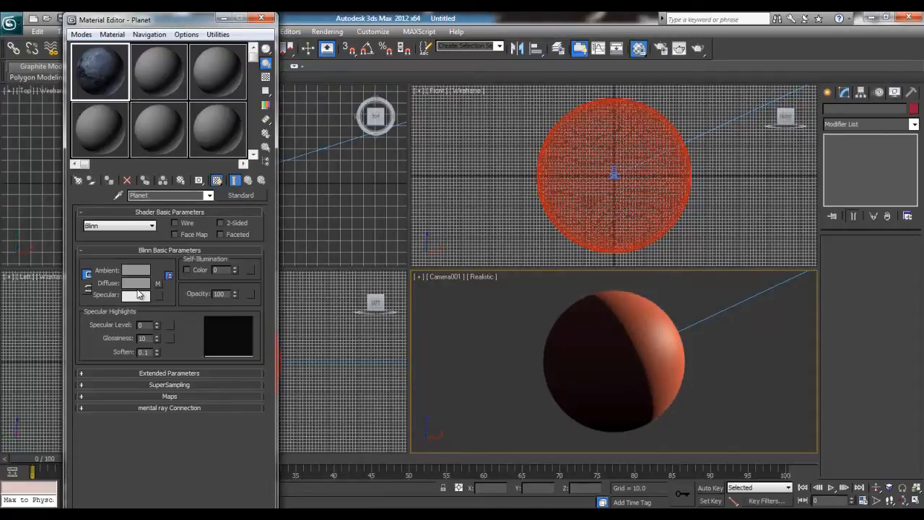
Step: Set the Planet material's diffuse color to pure black
{"action": "left_click", "coordinate": [136, 283]}
{"action": "left_click_drag", "start_coordinate": [329, 137], "coordinate": [327, 80]}
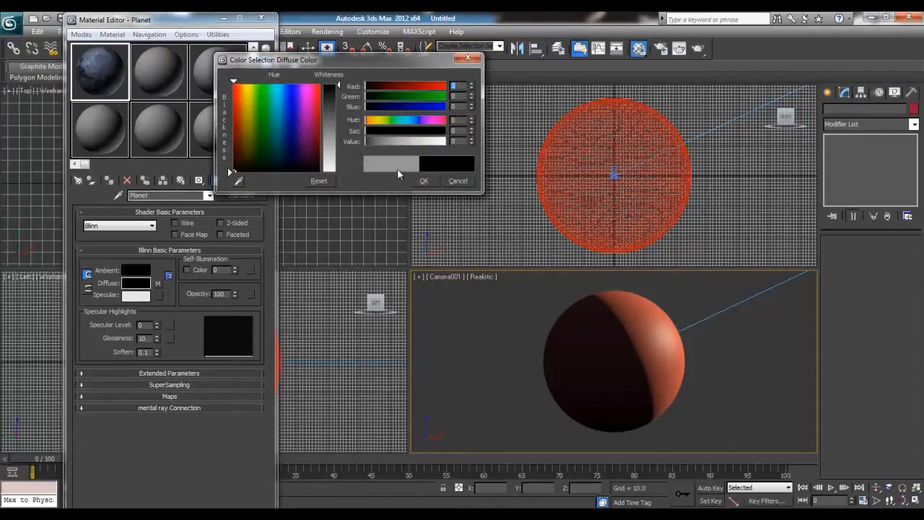
{"action": "left_click", "coordinate": [424, 182]}
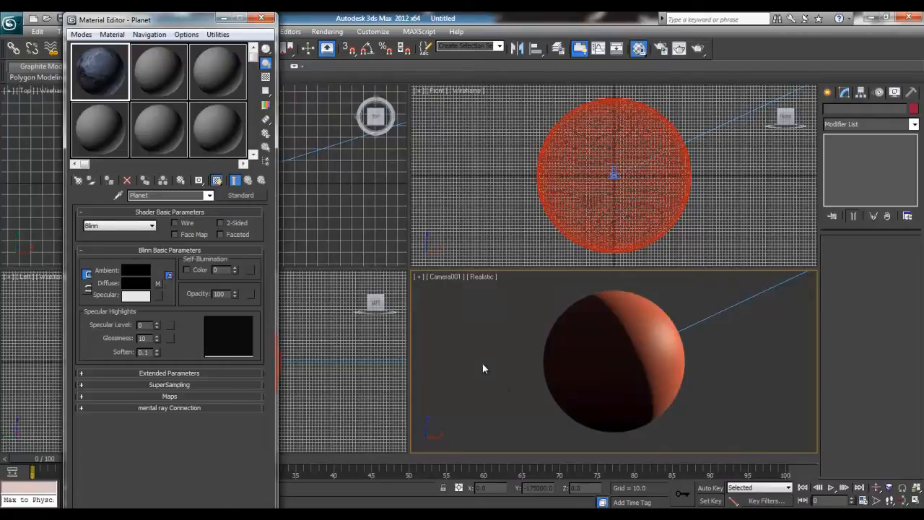
Step: Assign the Planet material to the geosphere and deselect it
{"action": "left_click", "coordinate": [618, 312]}
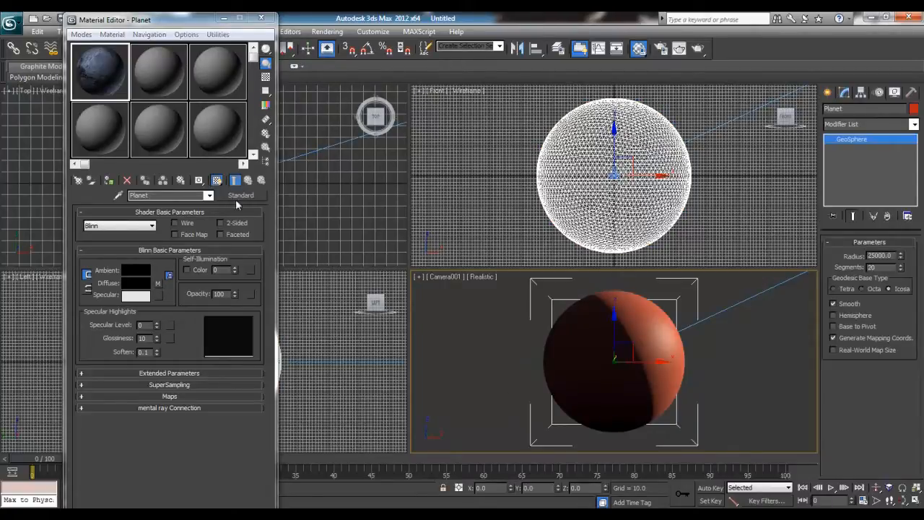
{"action": "left_click", "coordinate": [107, 181]}
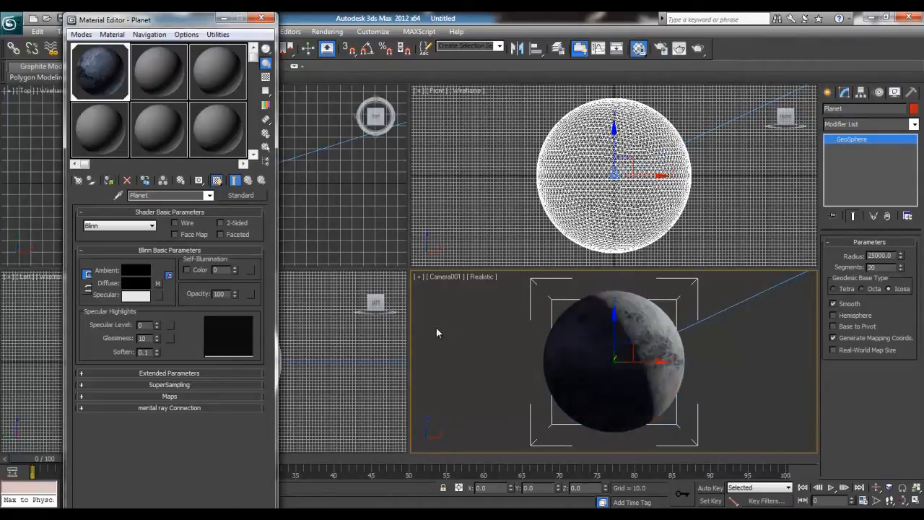
{"action": "left_click", "coordinate": [477, 345]}
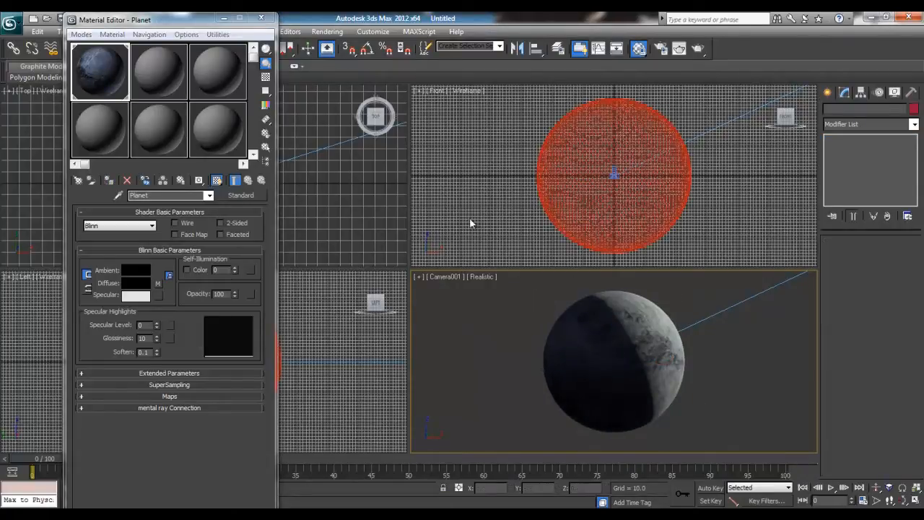
Step: Set the render output size to the HDTV (video) preset at 1920 x 1080
{"action": "left_click", "coordinate": [327, 32]}
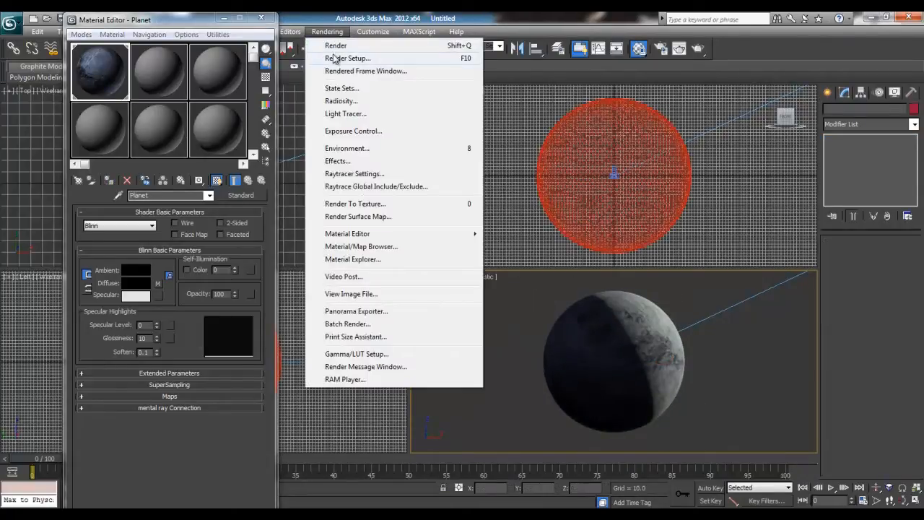
{"action": "left_click", "coordinate": [335, 58]}
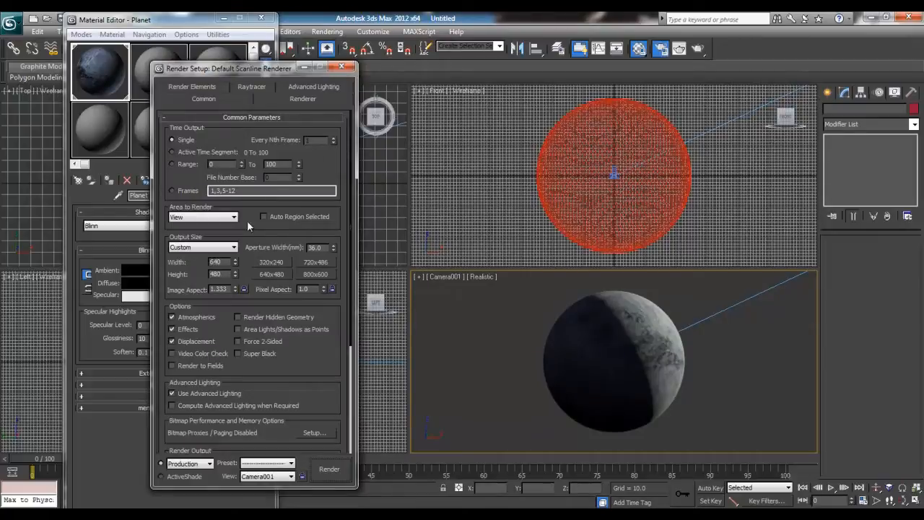
{"action": "left_click", "coordinate": [217, 248]}
{"action": "left_click", "coordinate": [227, 392]}
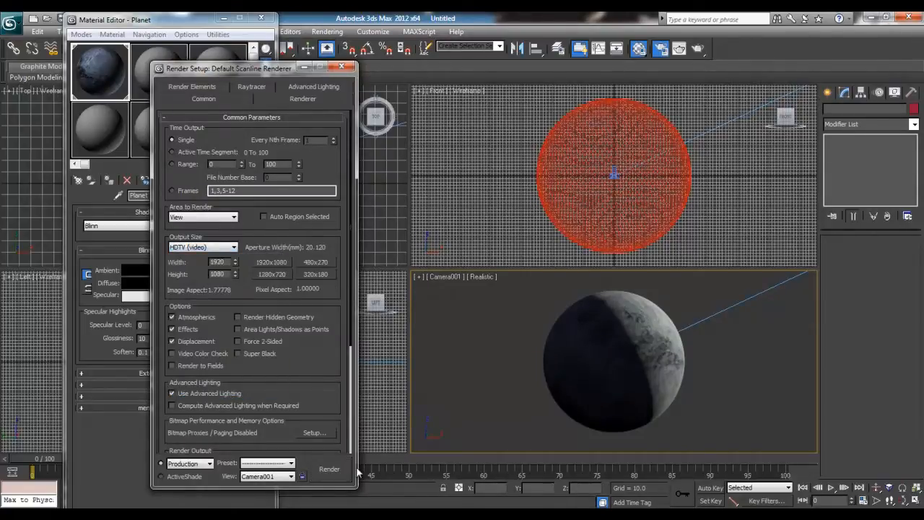
{"action": "mouse_move", "coordinate": [330, 344]}
{"action": "left_mouse_down"}
{"action": "mouse_move", "coordinate": [313, 166]}
{"action": "mouse_move", "coordinate": [323, 334]}
{"action": "left_mouse_up"}
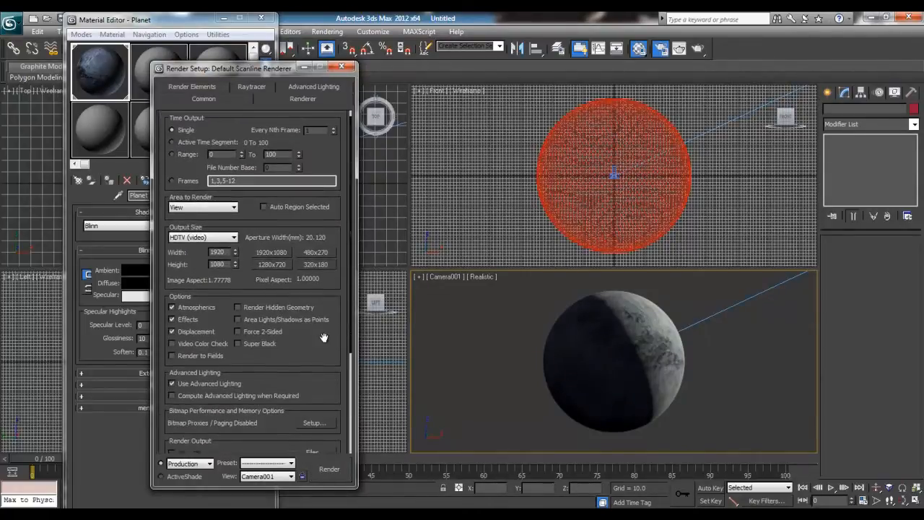
Step: Render the Camera001 view, inspect the planet's textured surface up close, and close the rendered image
{"action": "left_click", "coordinate": [346, 471]}
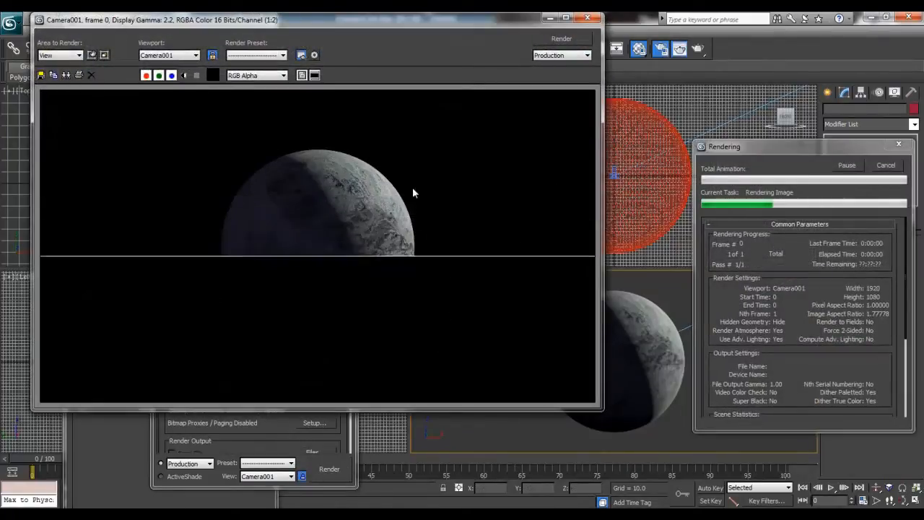
{"action": "scroll", "coordinate": [376, 185], "scroll_direction": "up", "scroll_amount": 1}
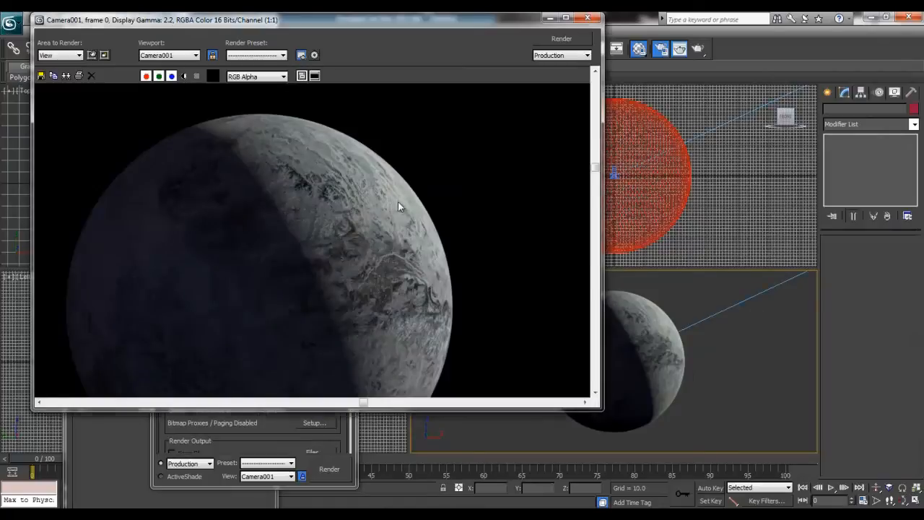
{"action": "left_click_drag", "start_coordinate": [398, 202], "coordinate": [475, 159]}
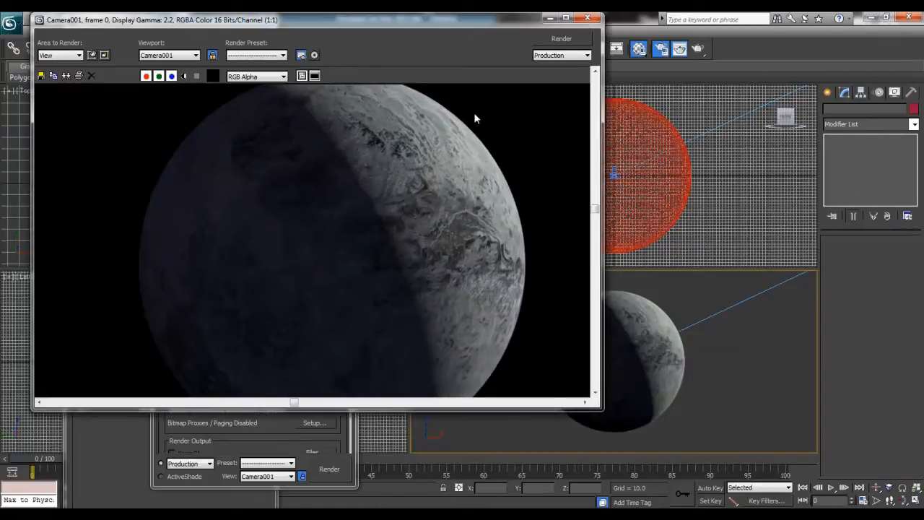
{"action": "left_click", "coordinate": [589, 18]}
Step: Add the Stygia 4096x2048 Bump image as the Planet material's bump map and set the bump amount to 5
{"action": "left_click", "coordinate": [120, 396]}
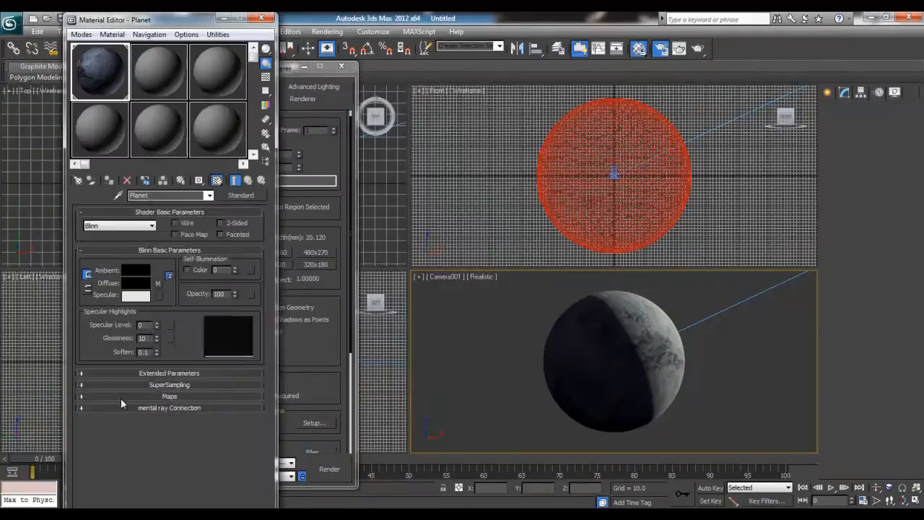
{"action": "left_click", "coordinate": [120, 397]}
{"action": "left_click", "coordinate": [87, 516]}
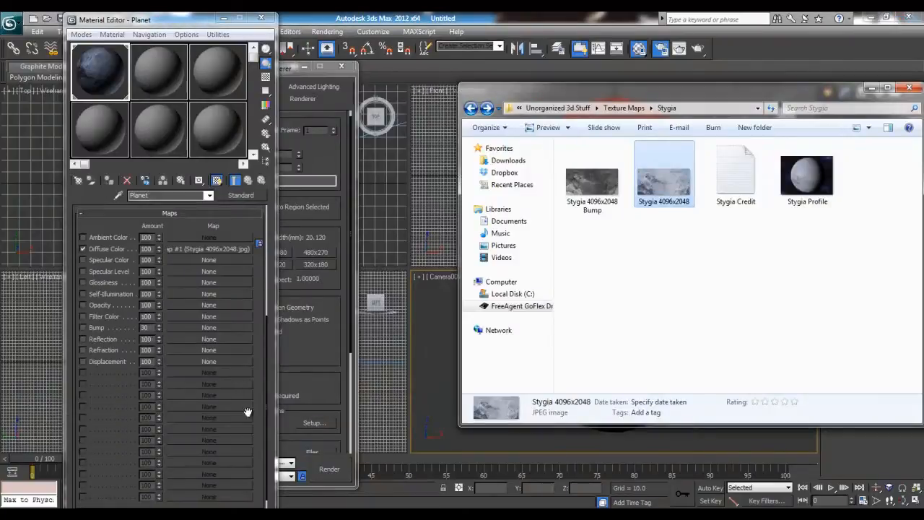
{"action": "left_click_drag", "start_coordinate": [592, 177], "coordinate": [186, 326]}
{"action": "double_click", "coordinate": [152, 328]}
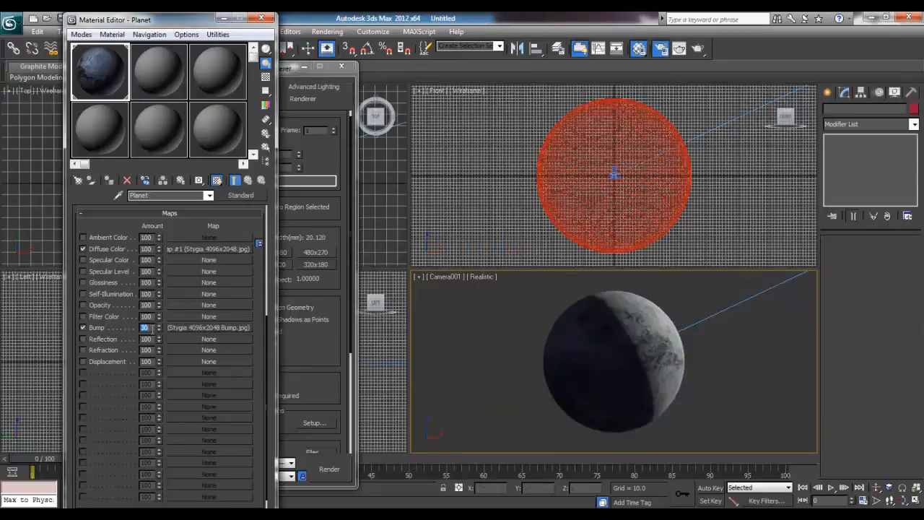
{"action": "type", "text": "5"}
{"action": "key", "text": "Return"}
Step: Render the Camera001 view again and inspect the bump detail on the planet's lit side and along the shadow line
{"action": "left_click", "coordinate": [328, 467]}
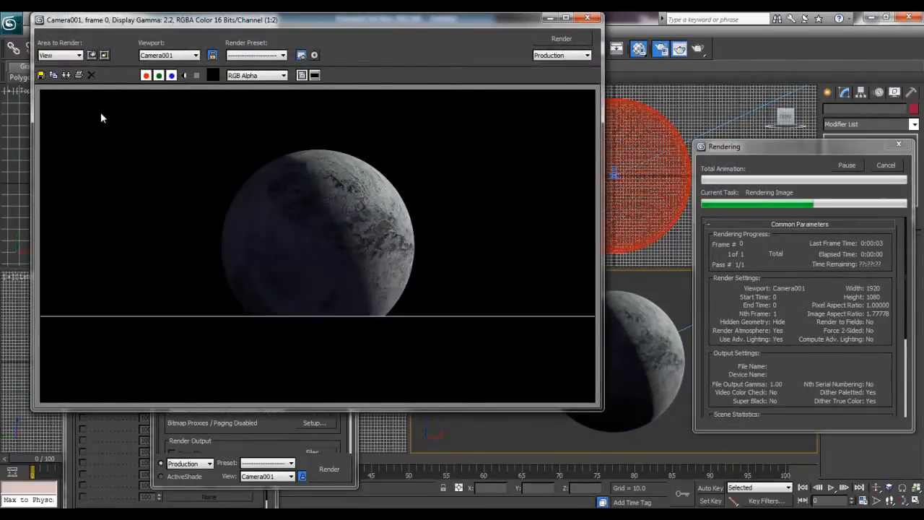
{"action": "scroll", "coordinate": [385, 197], "scroll_direction": "up", "scroll_amount": 1}
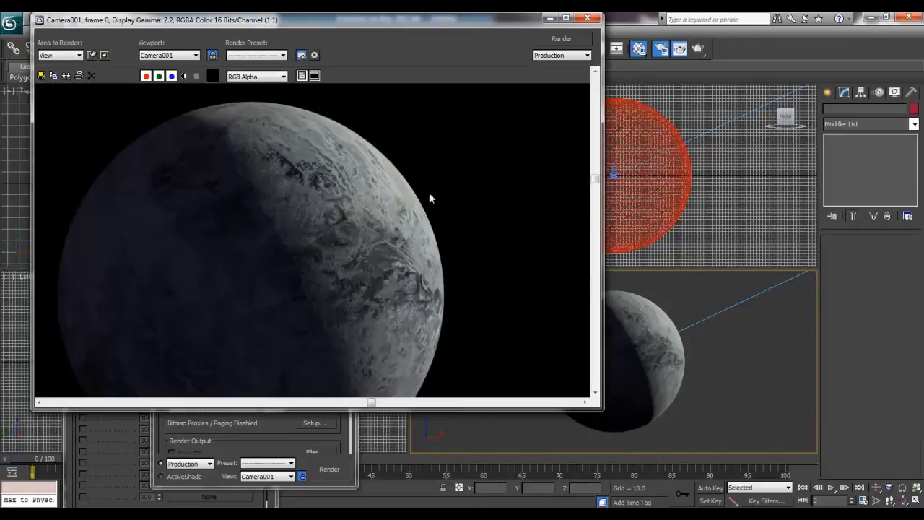
{"action": "left_click_drag", "start_coordinate": [449, 212], "coordinate": [532, 148]}
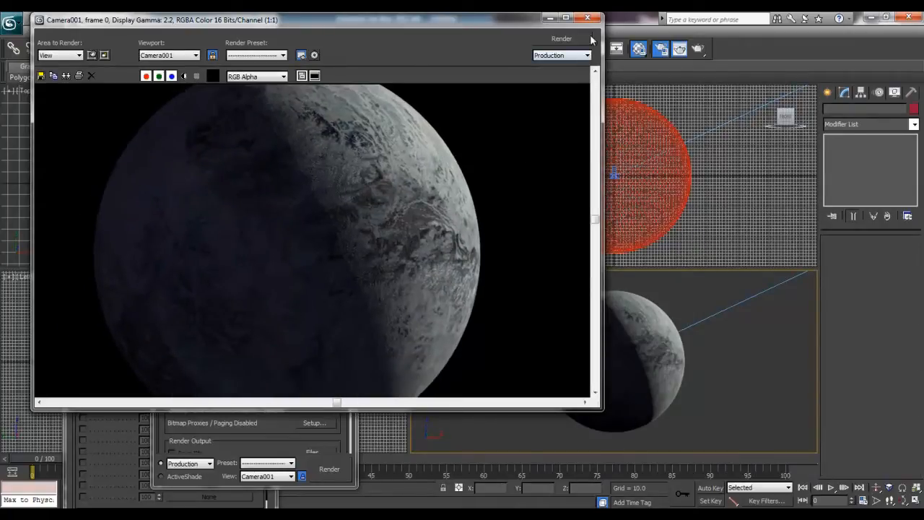
{"action": "scroll", "coordinate": [306, 210], "scroll_direction": "down", "scroll_amount": 1}
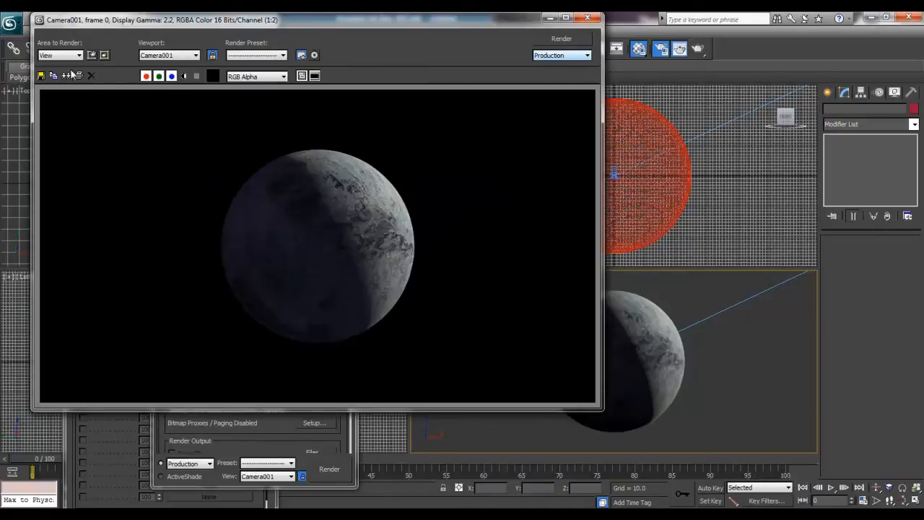
Step: Save the rendered image as a 32-bit compressed Targa file named Planet in the Planet folder, overwriting the existing file
{"action": "left_click", "coordinate": [41, 75]}
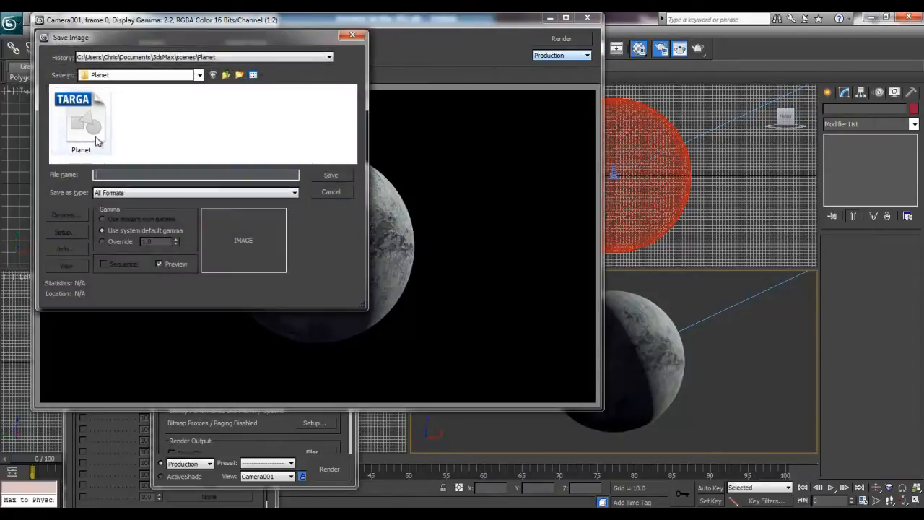
{"action": "left_click", "coordinate": [97, 141]}
{"action": "left_click", "coordinate": [243, 194]}
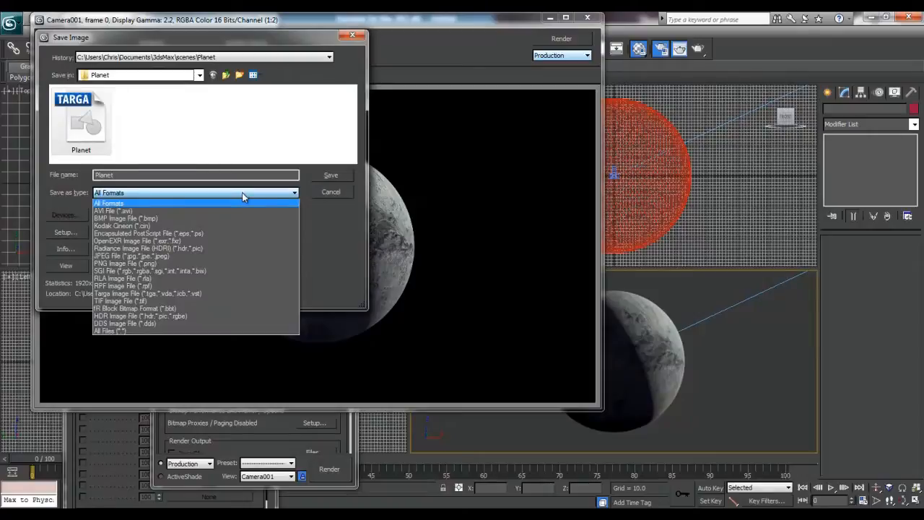
{"action": "left_click", "coordinate": [229, 294]}
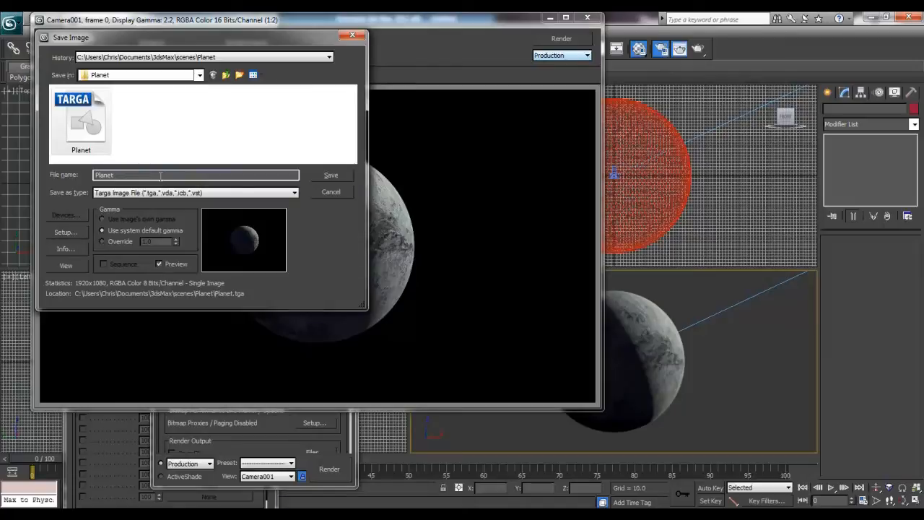
{"action": "left_click", "coordinate": [331, 176]}
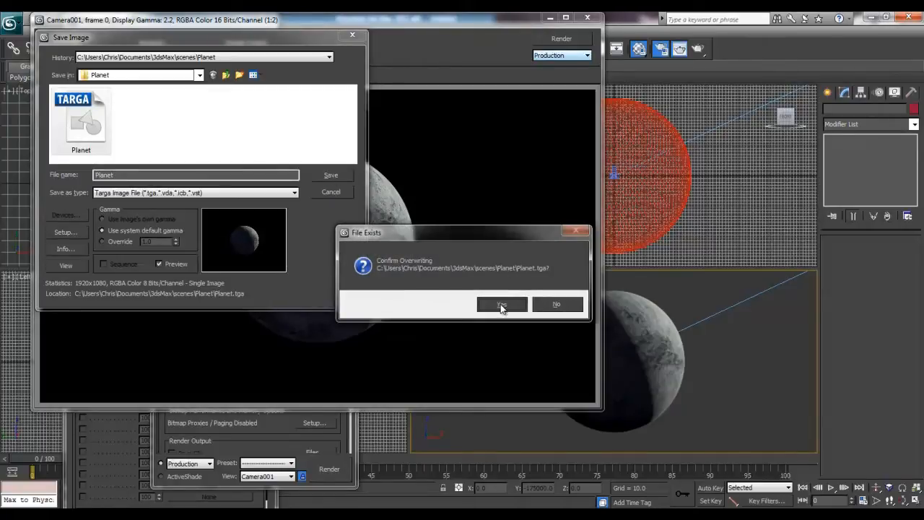
{"action": "left_click", "coordinate": [501, 304]}
{"action": "left_click_drag", "start_coordinate": [261, 91], "coordinate": [576, 197]}
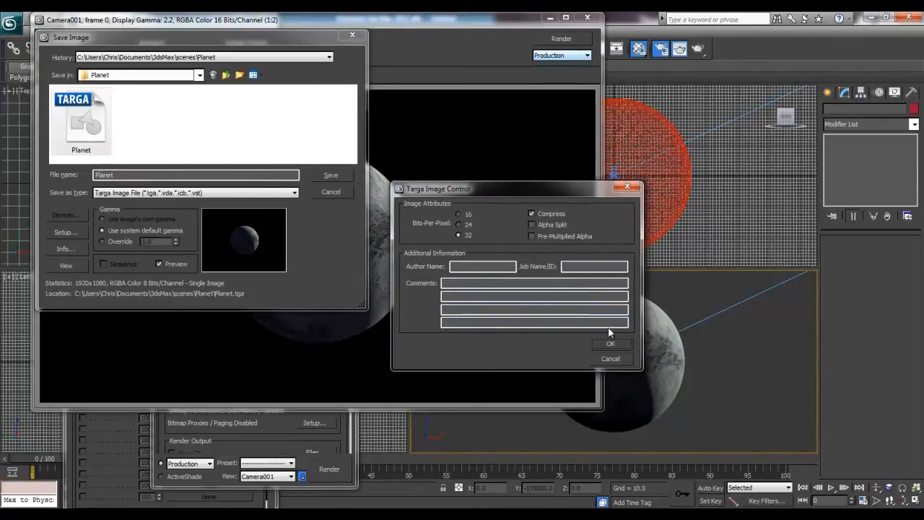
{"action": "left_click", "coordinate": [609, 345]}
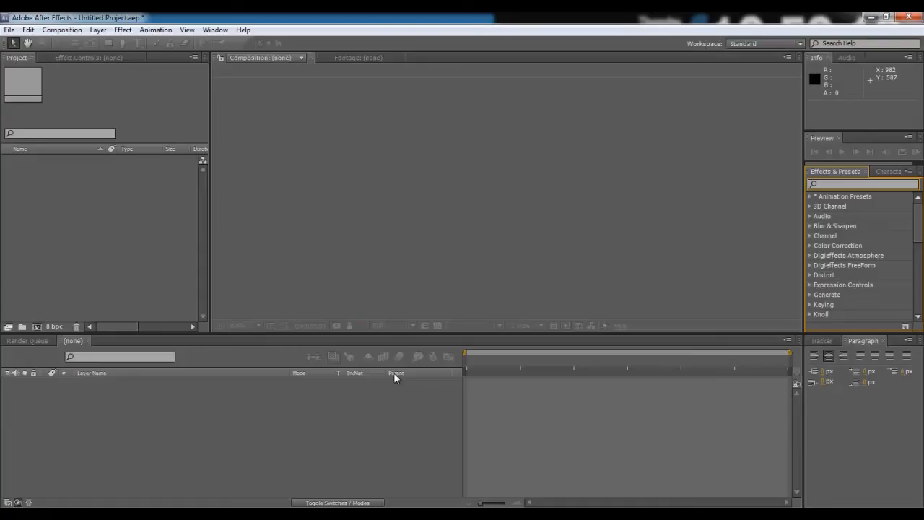
Step: Import Planet.tga from its folder into the After Effects project and create a composition from it
{"action": "left_click", "coordinate": [112, 512]}
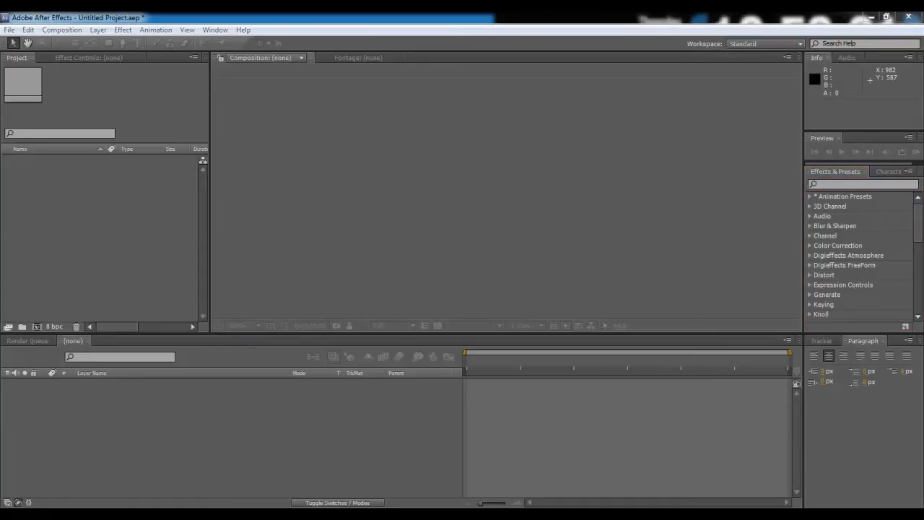
{"action": "left_click_drag", "start_coordinate": [584, 194], "coordinate": [112, 204]}
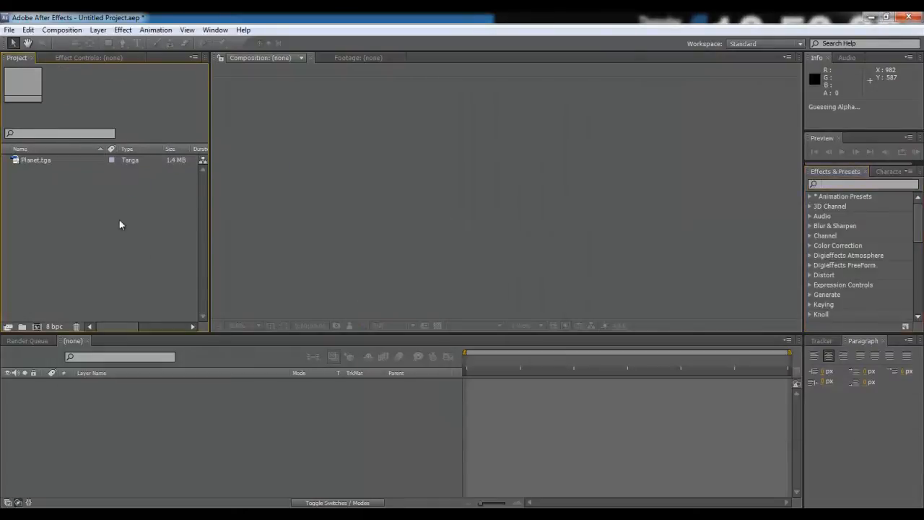
{"action": "left_click_drag", "start_coordinate": [61, 162], "coordinate": [167, 426]}
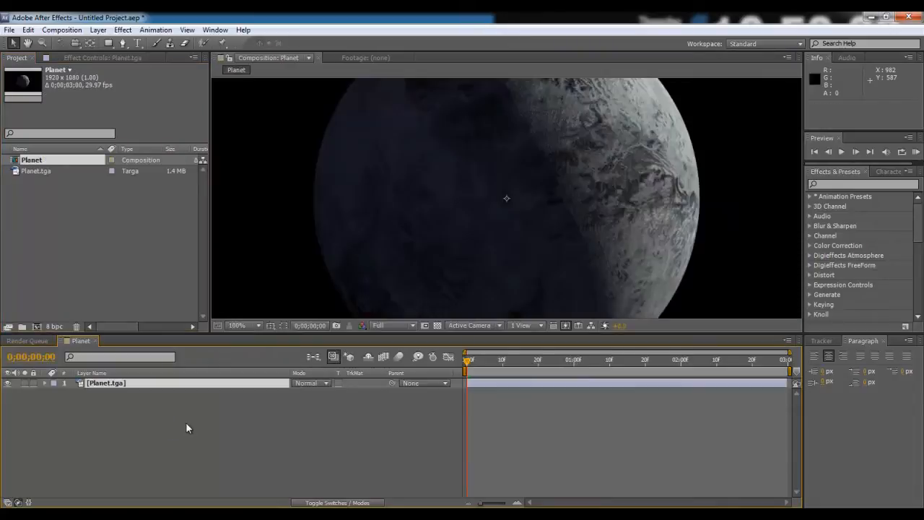
Step: Examine the planet in the composition, both as a whole frame and up close along its upper edge
{"action": "scroll", "coordinate": [498, 218], "scroll_direction": "down", "scroll_amount": 2}
{"action": "scroll", "coordinate": [412, 205], "scroll_direction": "up", "scroll_amount": 3}
{"action": "scroll", "coordinate": [397, 196], "scroll_direction": "down", "scroll_amount": 3}
{"action": "scroll", "coordinate": [386, 189], "scroll_direction": "up", "scroll_amount": 2}
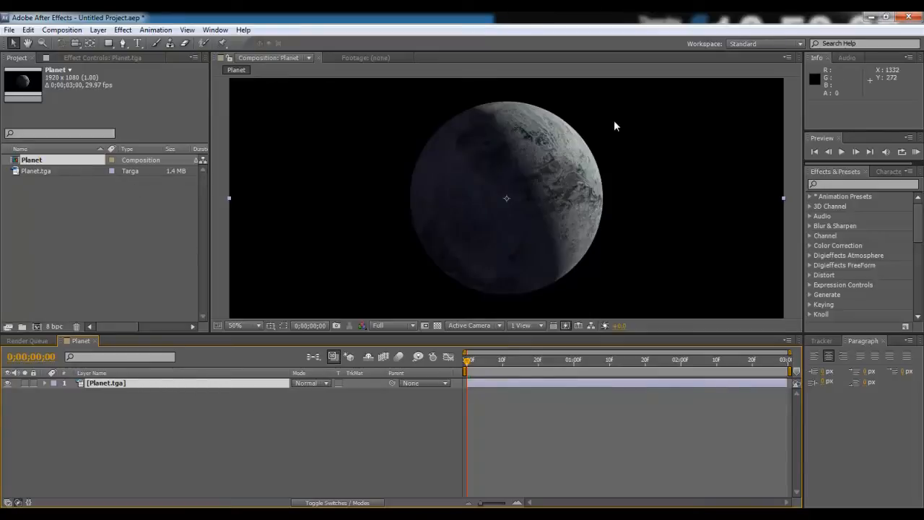
{"action": "scroll", "coordinate": [719, 199], "scroll_direction": "down", "scroll_amount": 2}
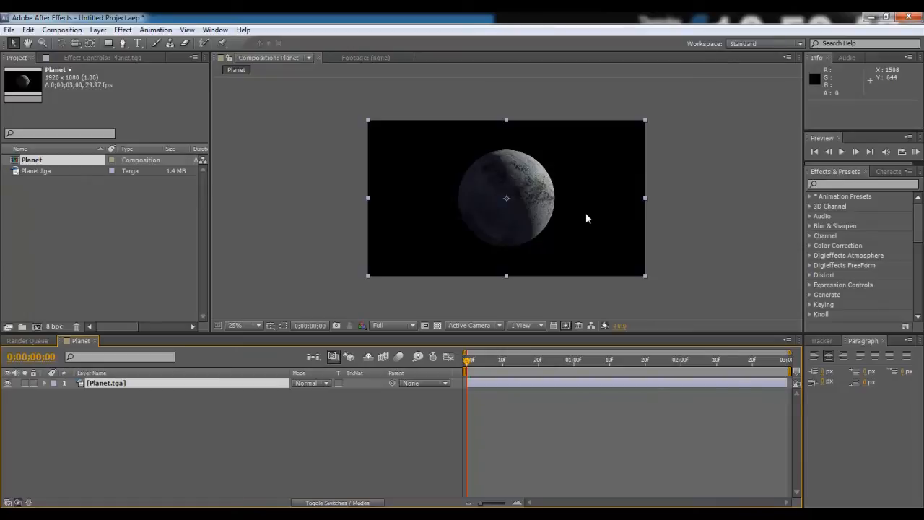
{"action": "scroll", "coordinate": [587, 215], "scroll_direction": "up", "scroll_amount": 4}
{"action": "left_click_drag", "start_coordinate": [536, 170], "coordinate": [533, 245]}
{"action": "left_click", "coordinate": [530, 185]}
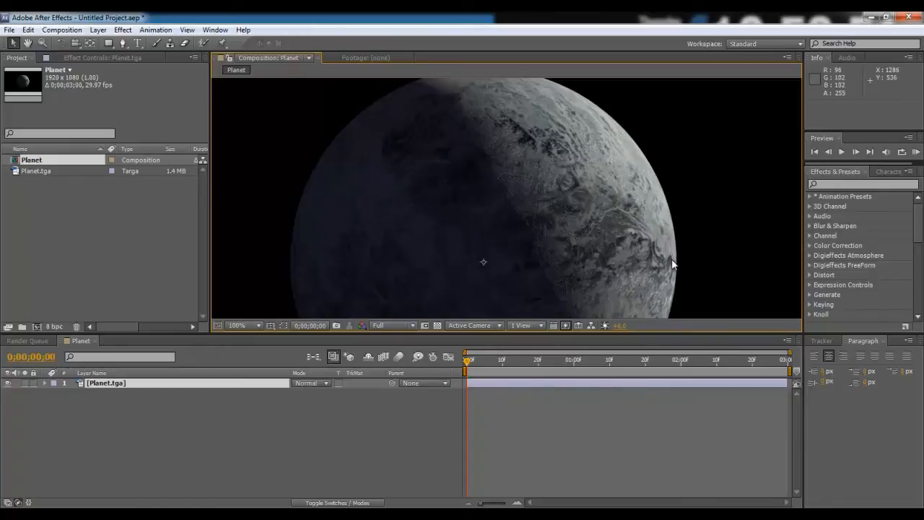
Step: Duplicate the Planet.tga layer and apply Fast Blur to the lower copy with Repeat Edge Pixels on and Blurriness 100
{"action": "key", "text": "ctrl+d"}
{"action": "left_click", "coordinate": [135, 393]}
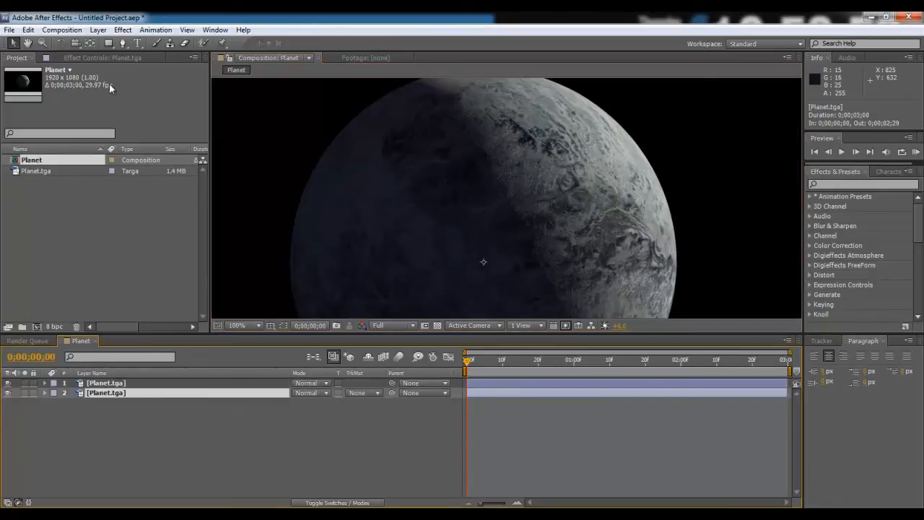
{"action": "left_click", "coordinate": [97, 57]}
{"action": "left_click", "coordinate": [123, 30]}
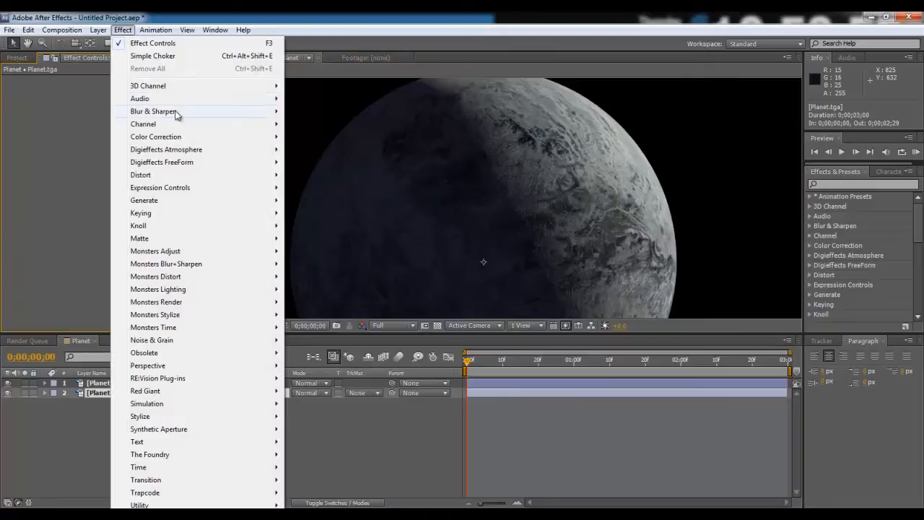
{"action": "mouse_move", "coordinate": [166, 111]}
{"action": "left_click", "coordinate": [341, 237]}
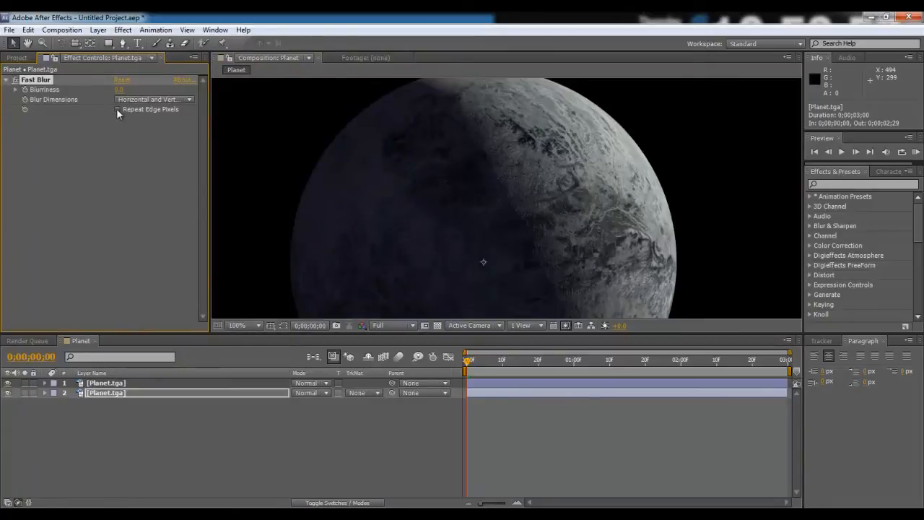
{"action": "left_click", "coordinate": [118, 109]}
{"action": "left_click_drag", "start_coordinate": [120, 90], "coordinate": [170, 87]}
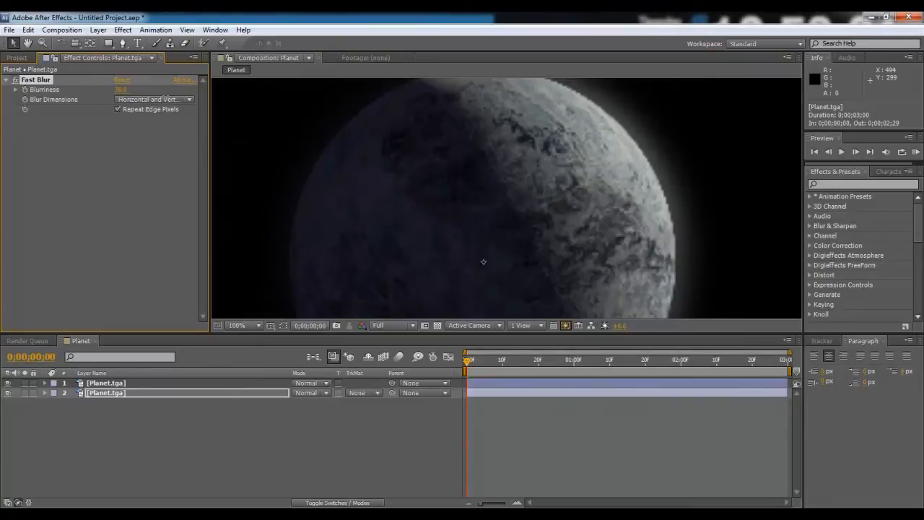
{"action": "left_click_drag", "start_coordinate": [173, 92], "coordinate": [176, 91]}
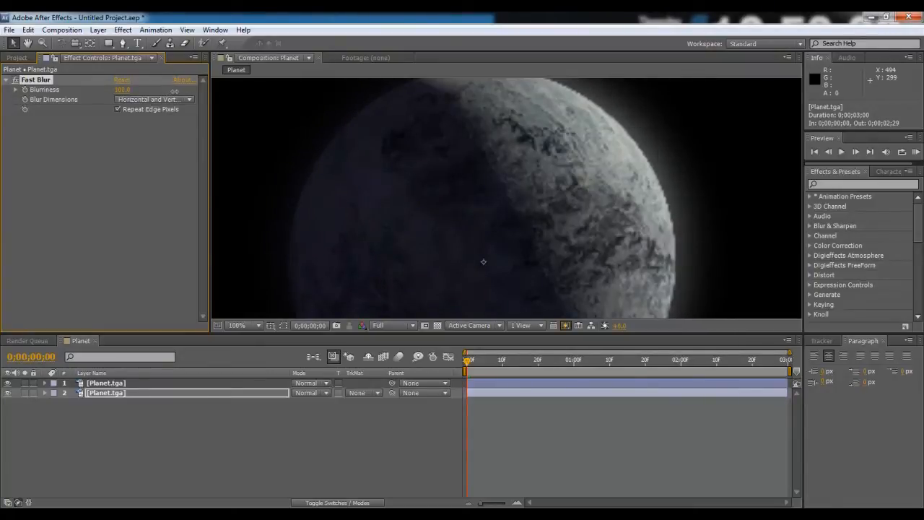
Step: Add a Hue/Saturation effect to the blurred layer, turn on Colorize and set Colorize Saturation to 100
{"action": "left_click", "coordinate": [123, 30]}
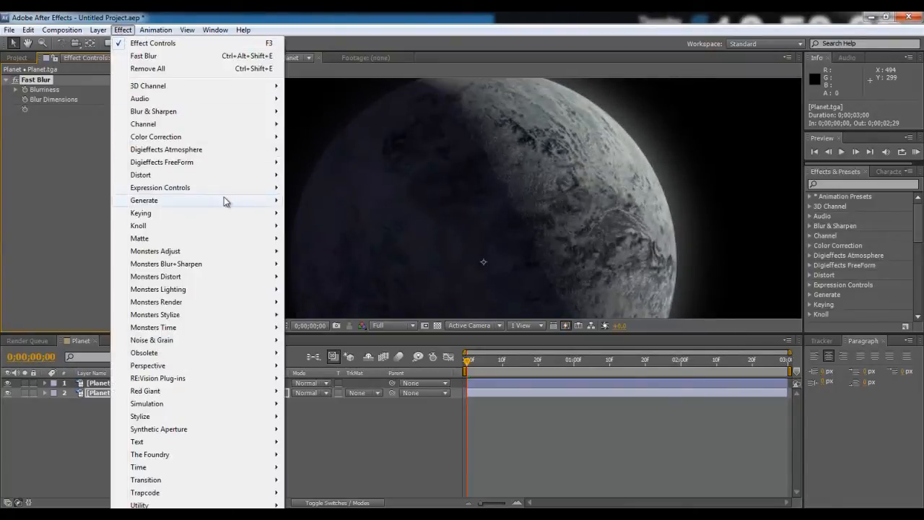
{"action": "mouse_move", "coordinate": [241, 136]}
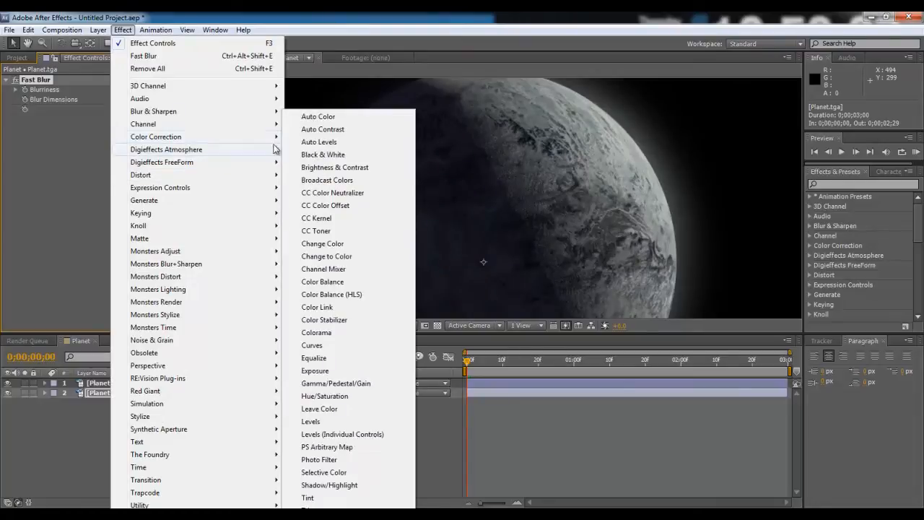
{"action": "left_click", "coordinate": [324, 396]}
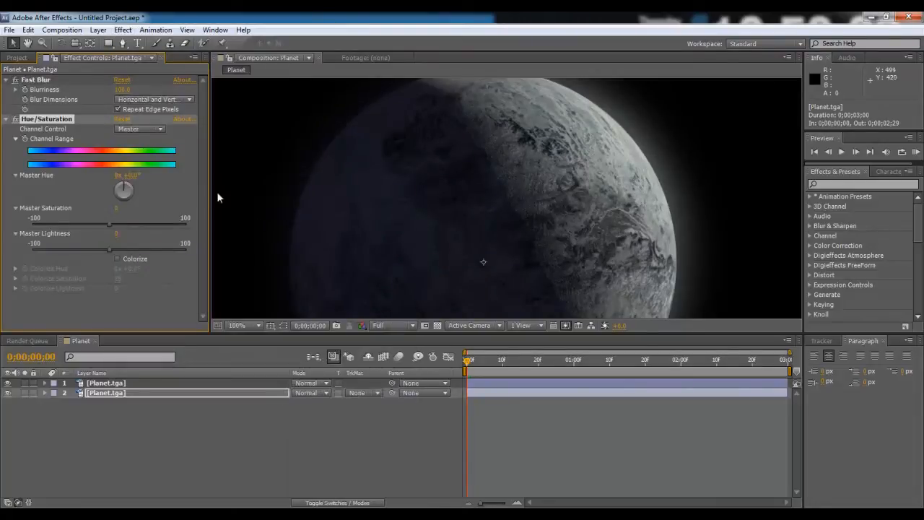
{"action": "left_click", "coordinate": [118, 258]}
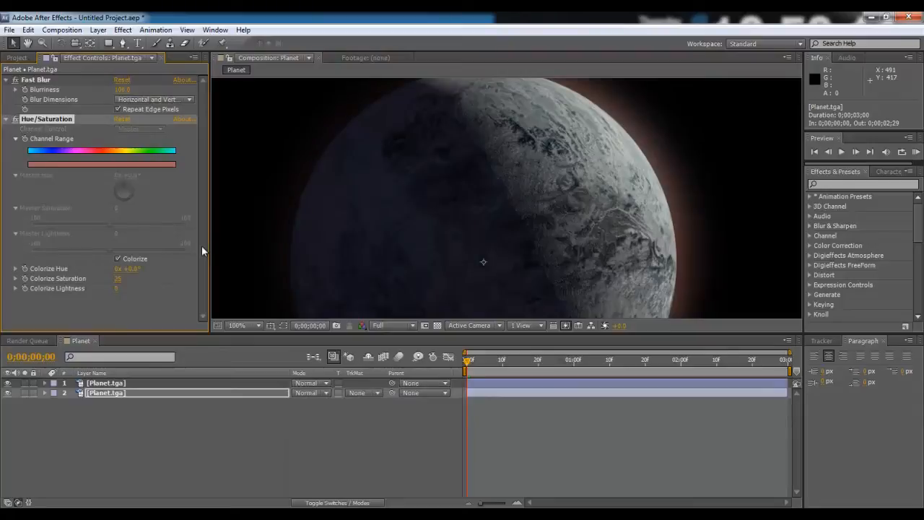
{"action": "left_click_drag", "start_coordinate": [118, 278], "coordinate": [257, 268]}
{"action": "scroll", "coordinate": [302, 210], "scroll_direction": "down", "scroll_amount": 1}
{"action": "scroll", "coordinate": [296, 210], "scroll_direction": "up", "scroll_amount": 1}
Step: Tint the glow blue with Colorize Lightness 27 and Colorize Hue 192°, and tighten it with Fast Blur Blurriness of about 35
{"action": "mouse_move", "coordinate": [115, 288]}
{"action": "left_mouse_down"}
{"action": "mouse_move", "coordinate": [133, 288]}
{"action": "mouse_move", "coordinate": [125, 281]}
{"action": "left_mouse_up"}
{"action": "left_click_drag", "start_coordinate": [312, 195], "coordinate": [308, 217]}
{"action": "left_click_drag", "start_coordinate": [133, 268], "coordinate": [204, 258]}
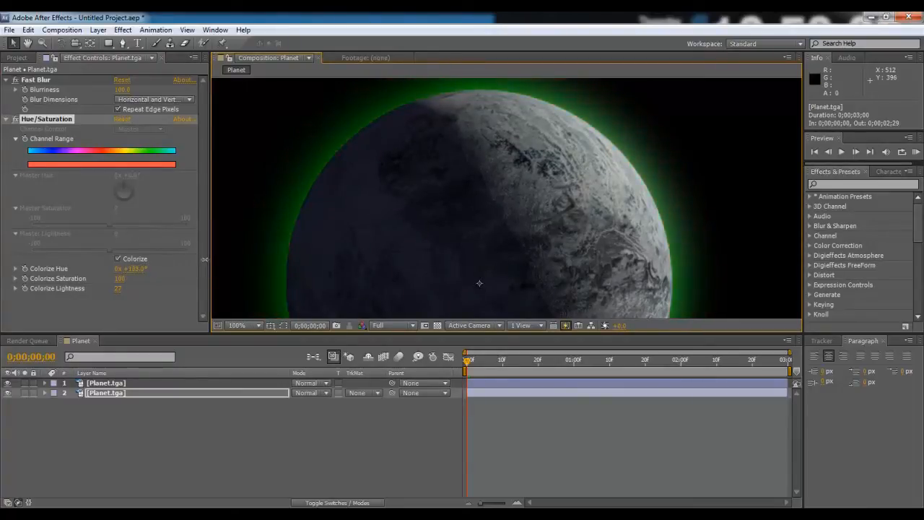
{"action": "left_click_drag", "start_coordinate": [224, 262], "coordinate": [232, 260]}
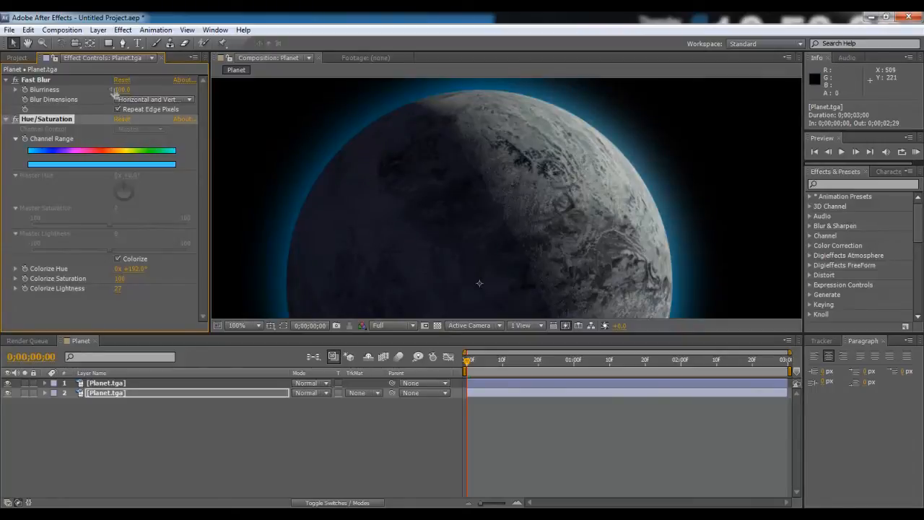
{"action": "left_click_drag", "start_coordinate": [120, 89], "coordinate": [92, 94]}
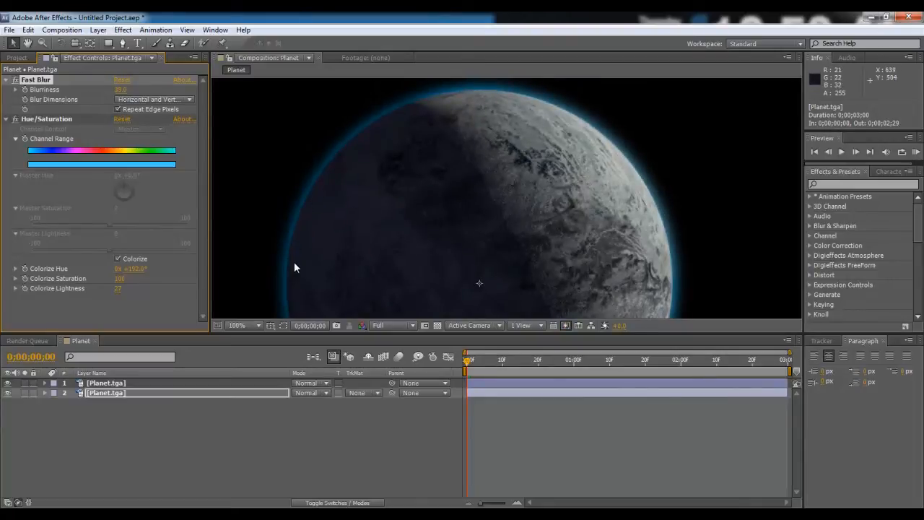
Step: Duplicate the top Planet.tga layer twice and set the second layer's track matte to Alpha Inverted Matte
{"action": "left_click", "coordinate": [132, 383]}
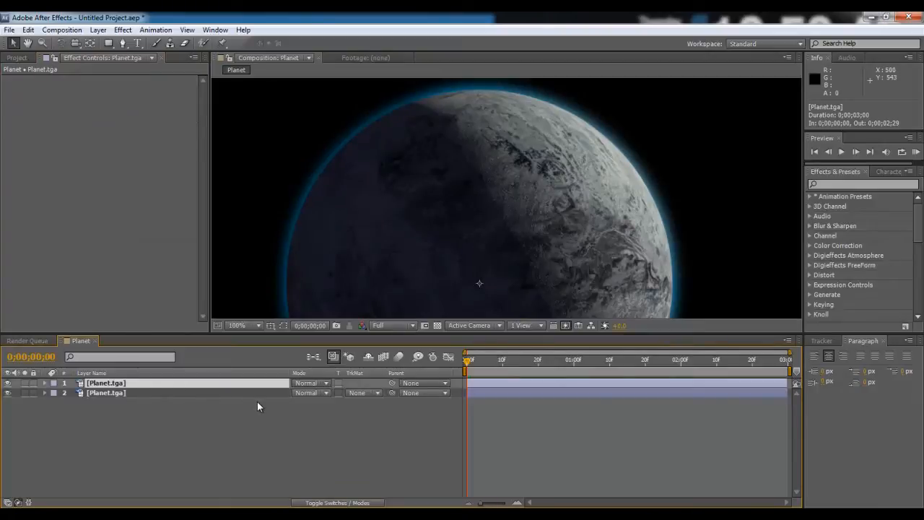
{"action": "key", "text": "ctrl+d"}
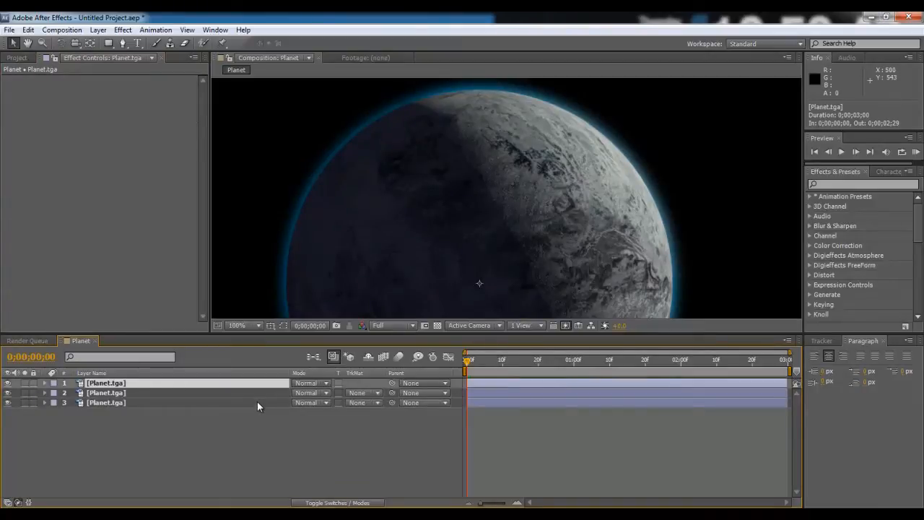
{"action": "key", "text": "ctrl+d"}
{"action": "left_click", "coordinate": [225, 392]}
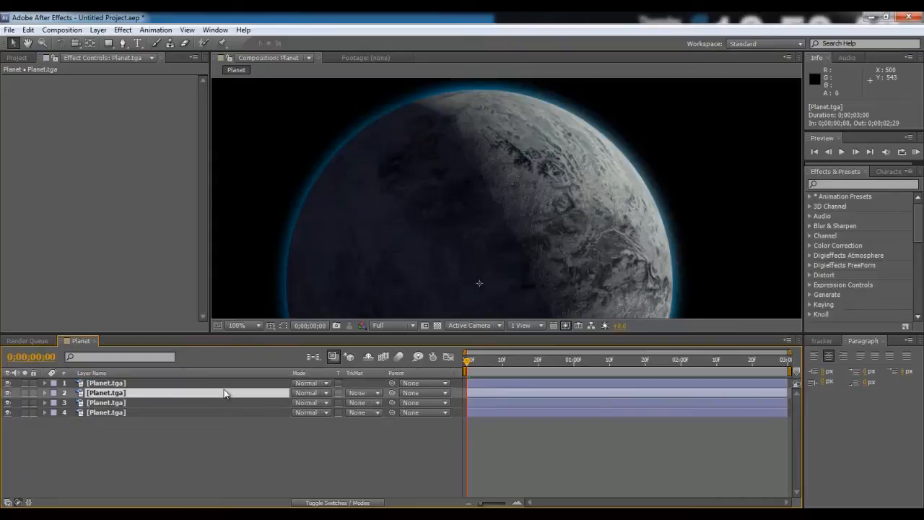
{"action": "left_click", "coordinate": [360, 393]}
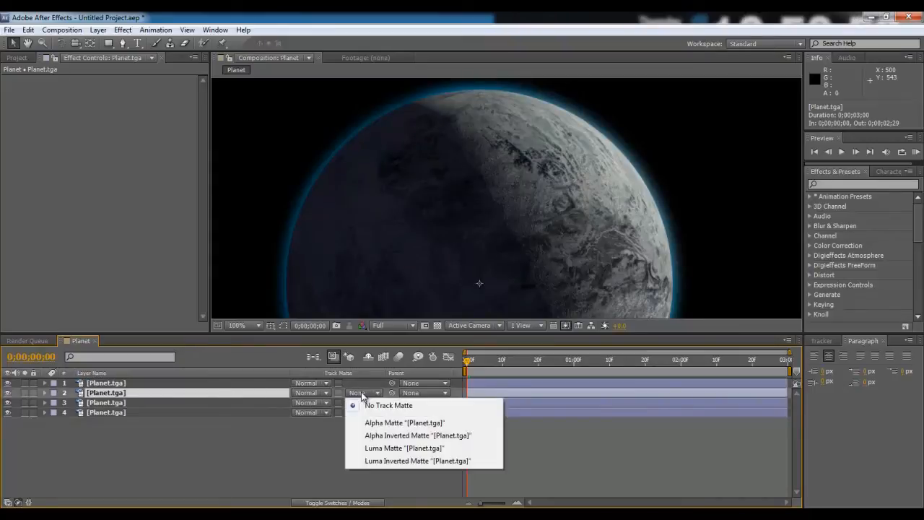
{"action": "left_click", "coordinate": [385, 436]}
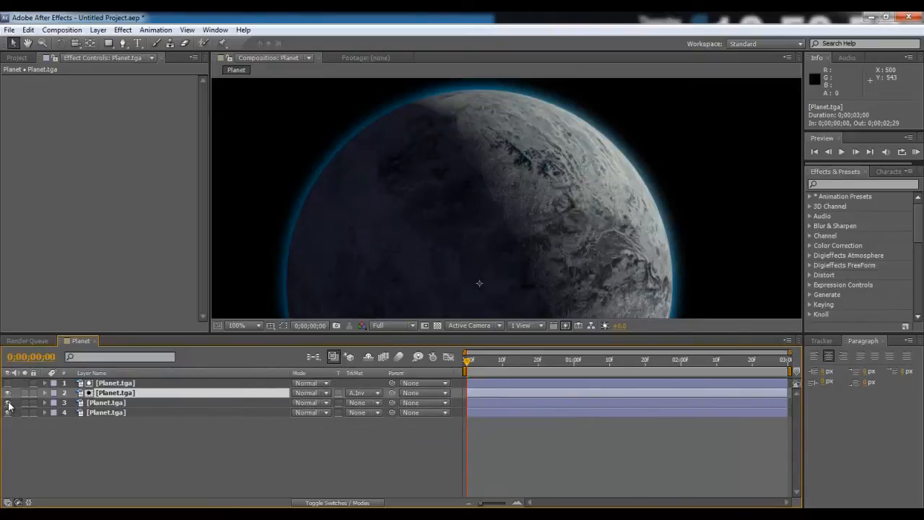
Step: Hide the two lowest Planet.tga layers and examine the matted rim of the planet up close
{"action": "left_click_drag", "start_coordinate": [9, 403], "coordinate": [10, 417]}
{"action": "scroll", "coordinate": [456, 212], "scroll_direction": "up", "scroll_amount": 4}
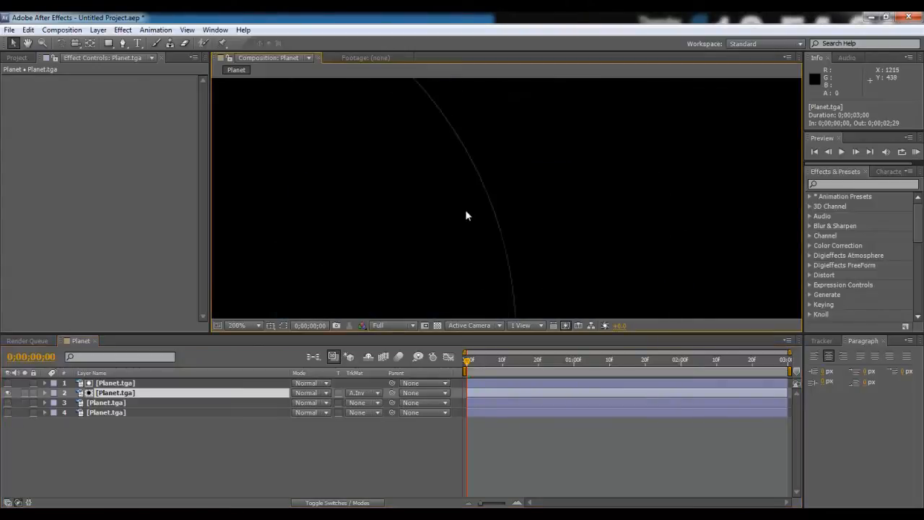
{"action": "left_click_drag", "start_coordinate": [470, 219], "coordinate": [474, 199]}
{"action": "scroll", "coordinate": [474, 199], "scroll_direction": "down", "scroll_amount": 2}
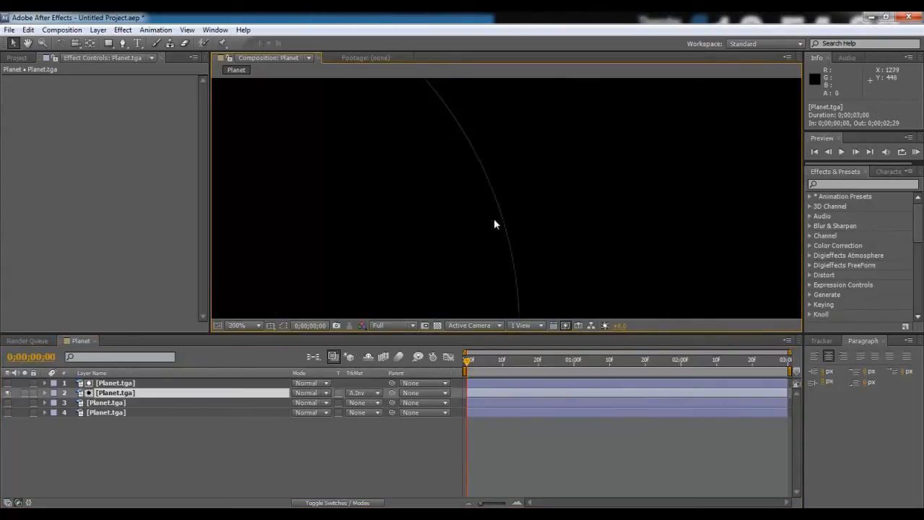
{"action": "scroll", "coordinate": [510, 198], "scroll_direction": "down", "scroll_amount": 2}
{"action": "scroll", "coordinate": [514, 211], "scroll_direction": "up", "scroll_amount": 4}
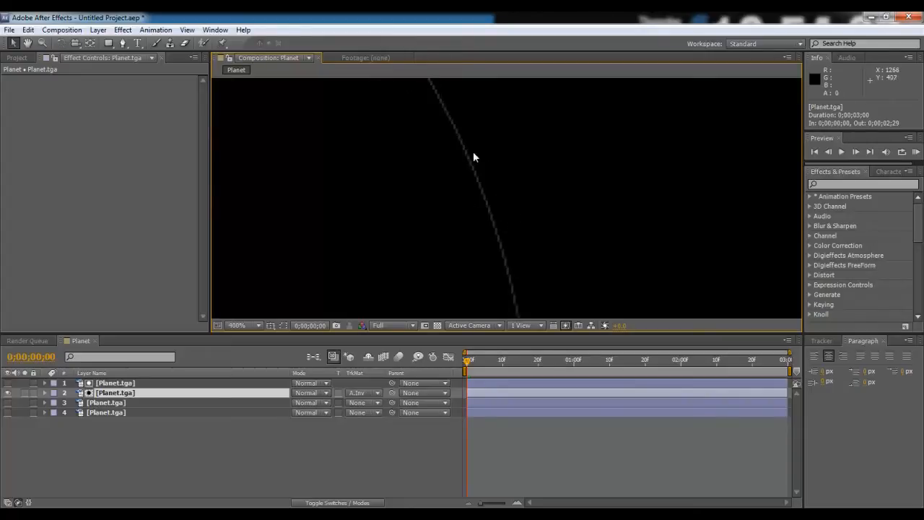
{"action": "scroll", "coordinate": [516, 210], "scroll_direction": "down", "scroll_amount": 4}
{"action": "left_click_drag", "start_coordinate": [466, 239], "coordinate": [513, 225]}
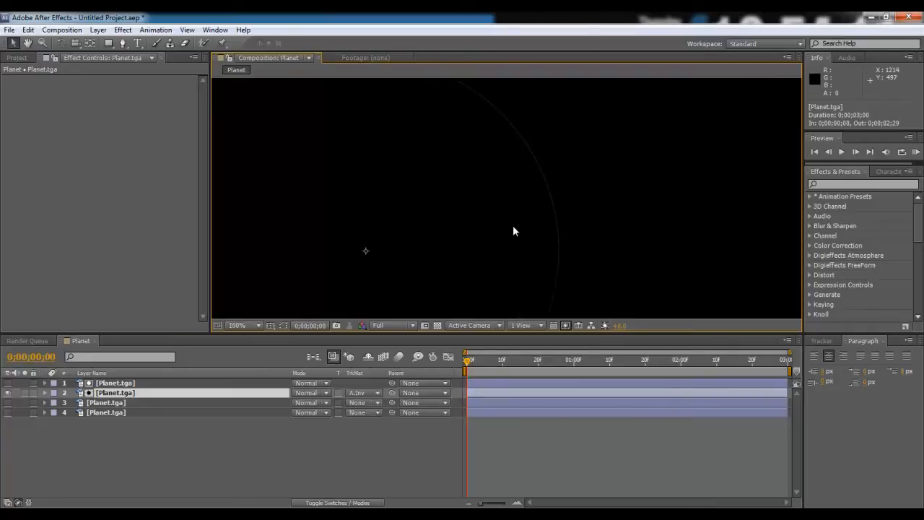
Step: Add a Simple Choker effect to the top Planet.tga matte layer and set Choke Matte to 5
{"action": "left_click", "coordinate": [133, 385]}
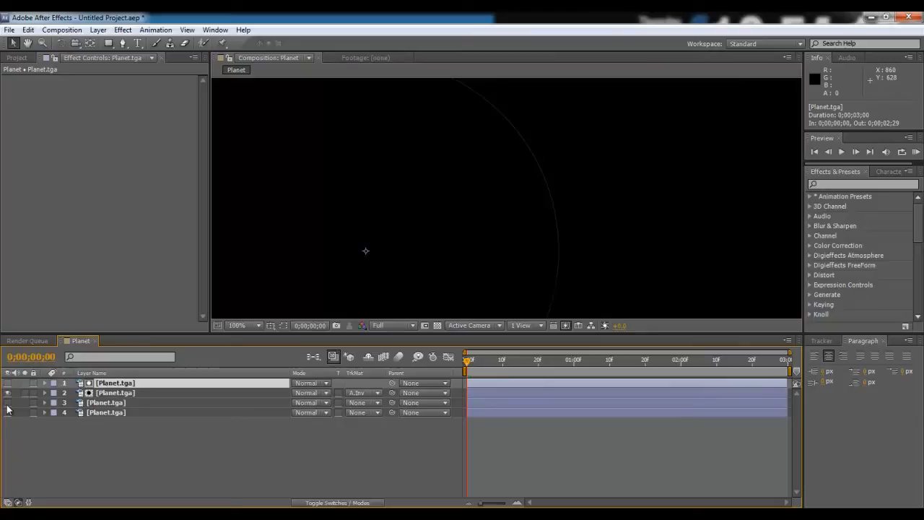
{"action": "left_click", "coordinate": [123, 30]}
{"action": "mouse_move", "coordinate": [227, 239]}
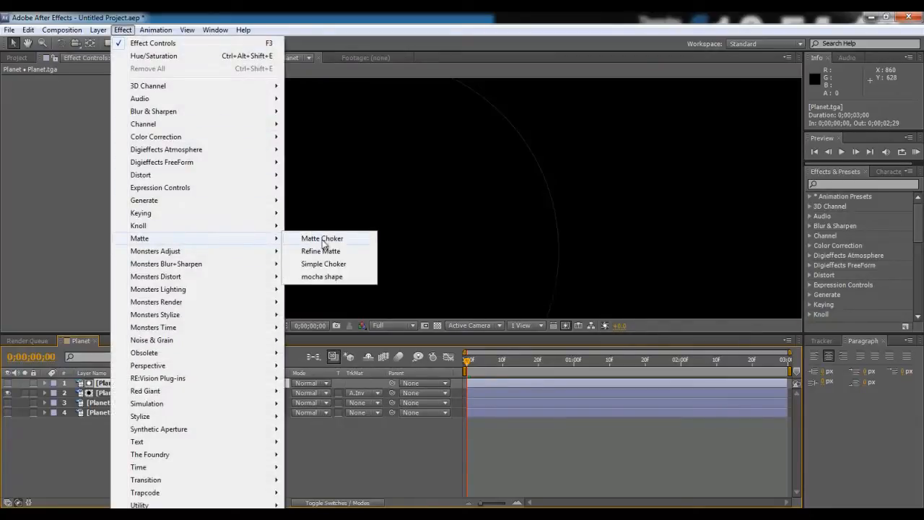
{"action": "left_click", "coordinate": [342, 263]}
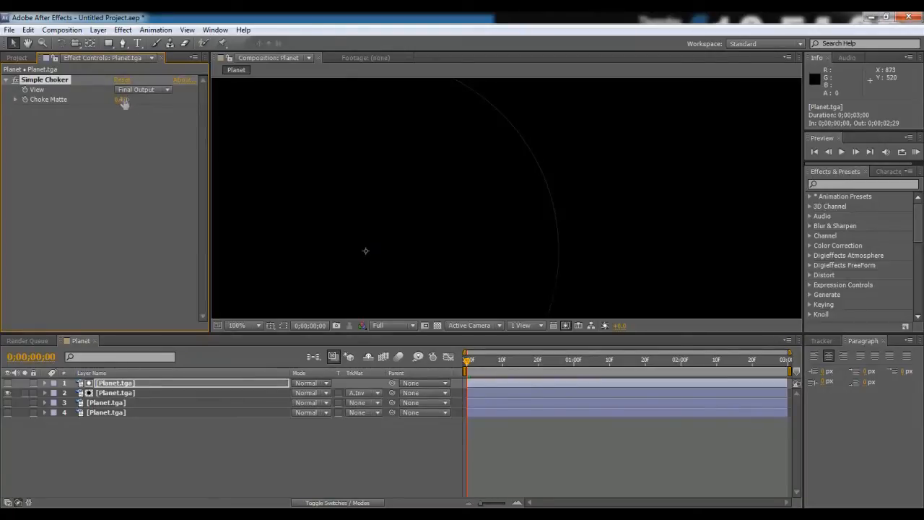
{"action": "left_click_drag", "start_coordinate": [123, 104], "coordinate": [137, 98]}
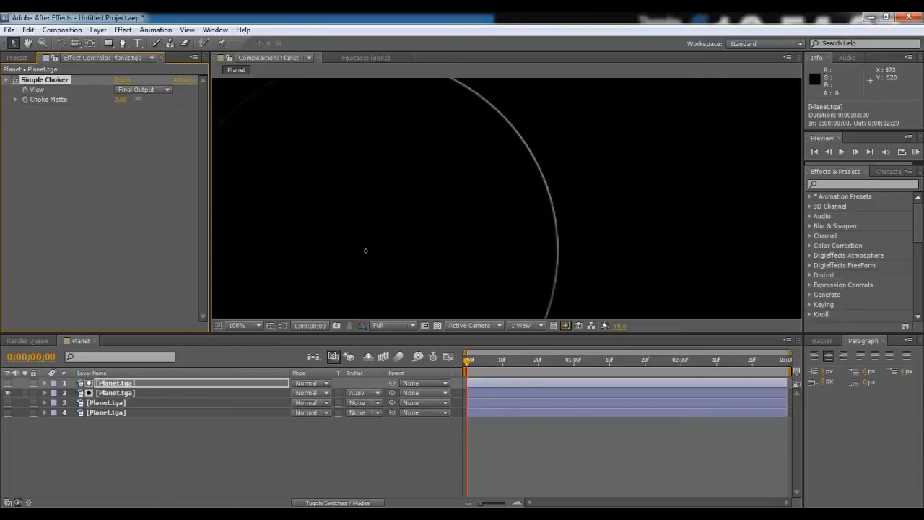
{"action": "left_click_drag", "start_coordinate": [151, 98], "coordinate": [150, 99]}
{"action": "left_click", "coordinate": [122, 101]}
{"action": "type", "text": "5"}
{"action": "key", "text": "Return"}
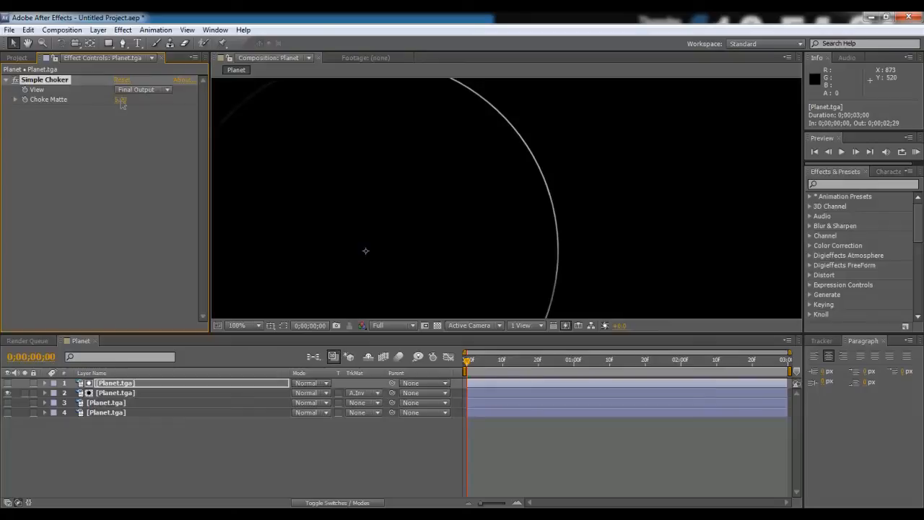
Step: Show the third Planet.tga layer again and set the second layer's blending mode to Add
{"action": "scroll", "coordinate": [456, 170], "scroll_direction": "up", "scroll_amount": 1}
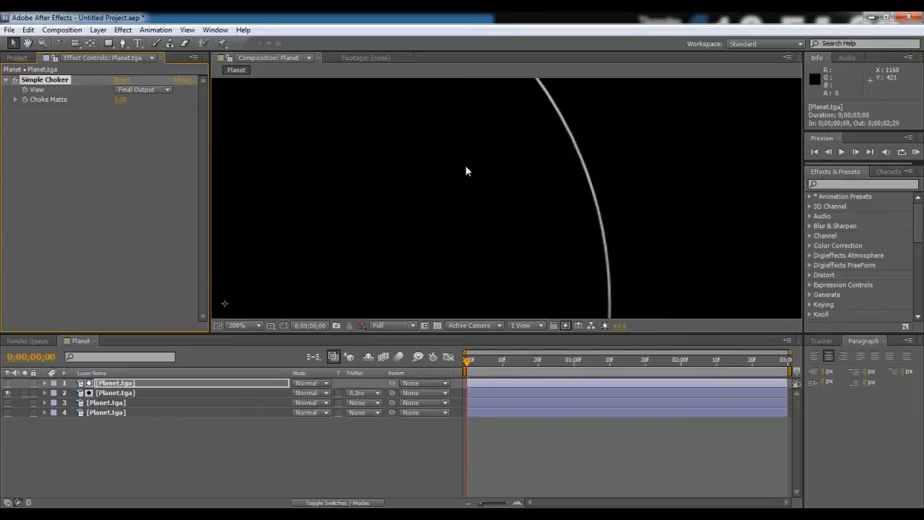
{"action": "left_click_drag", "start_coordinate": [465, 165], "coordinate": [515, 184]}
{"action": "scroll", "coordinate": [514, 185], "scroll_direction": "down", "scroll_amount": 1}
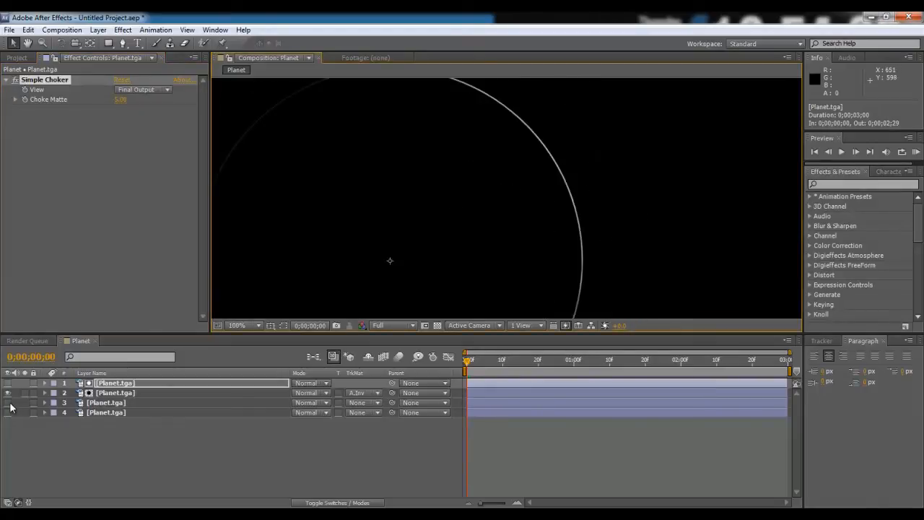
{"action": "left_click", "coordinate": [8, 403]}
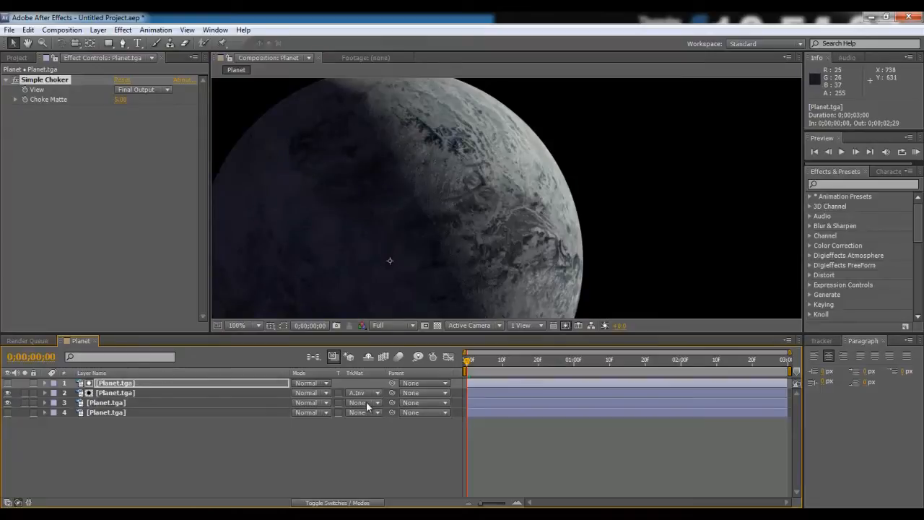
{"action": "left_click", "coordinate": [313, 402]}
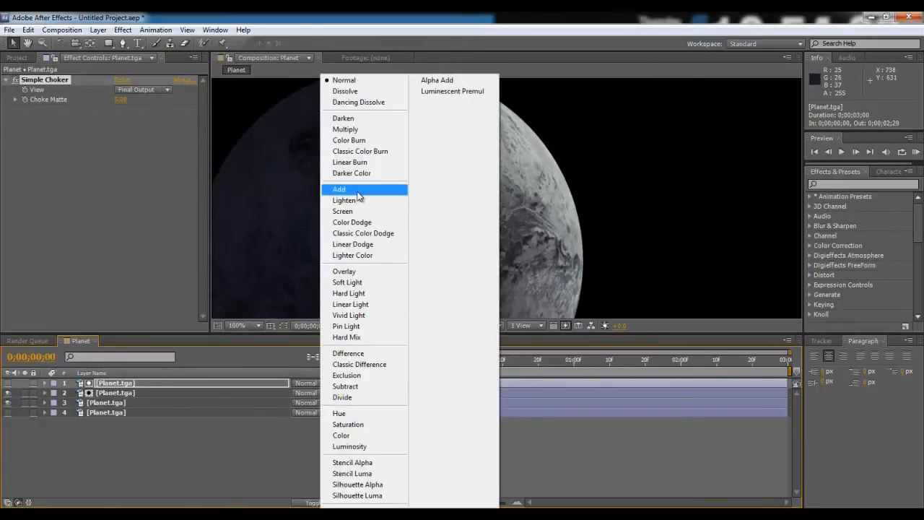
{"action": "left_click", "coordinate": [357, 192]}
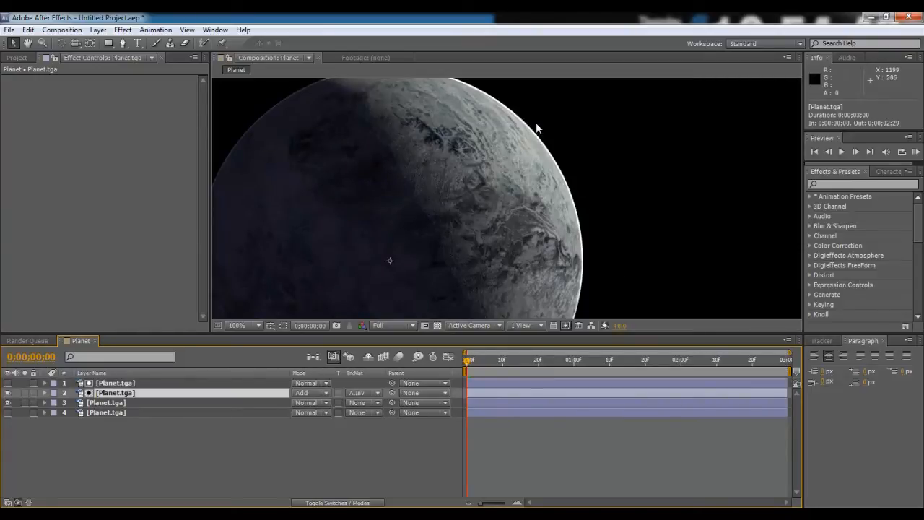
Step: Hide the third Planet.tga layer to isolate the matted rim
{"action": "left_click", "coordinate": [120, 30]}
{"action": "left_click", "coordinate": [55, 166]}
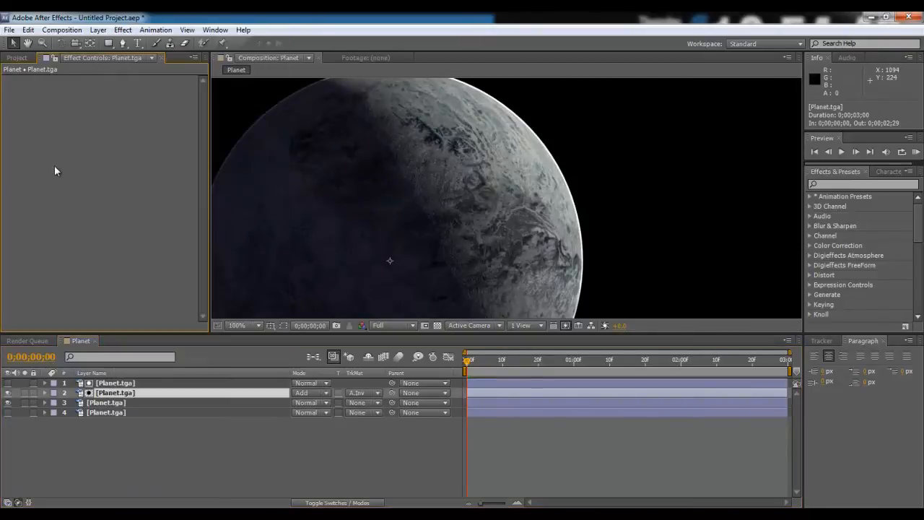
{"action": "left_click", "coordinate": [8, 403]}
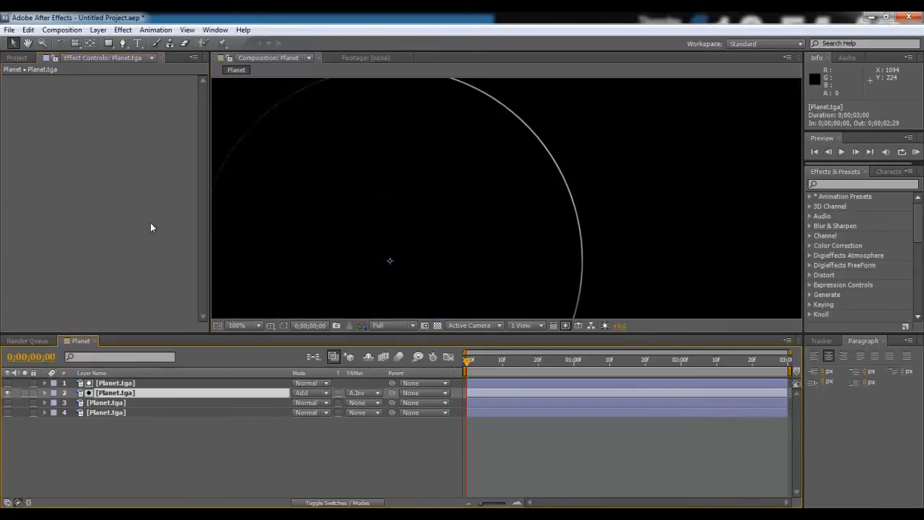
{"action": "left_click", "coordinate": [123, 30]}
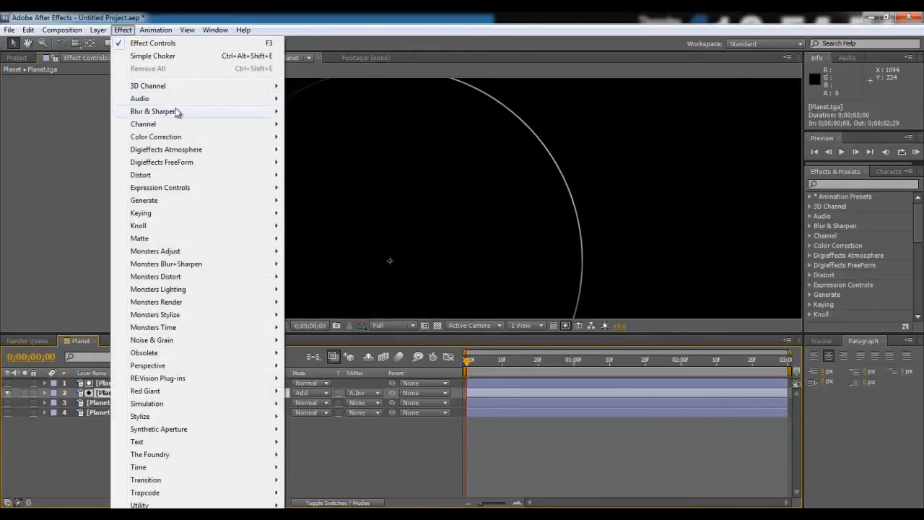
{"action": "left_click", "coordinate": [61, 140]}
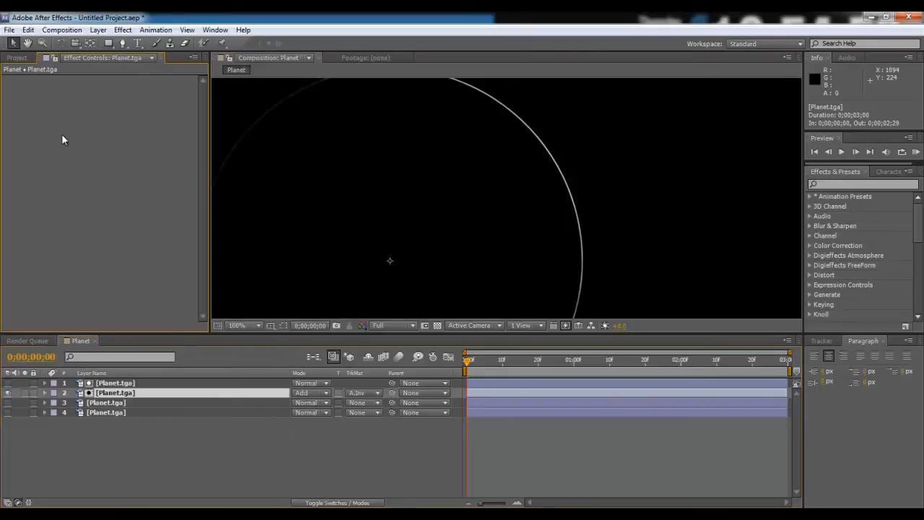
Step: Add Fast Blur to the top Planet.tga matte layer with Blurriness 15 and Repeat Edge Pixels on
{"action": "left_click", "coordinate": [143, 383]}
{"action": "left_click", "coordinate": [100, 30]}
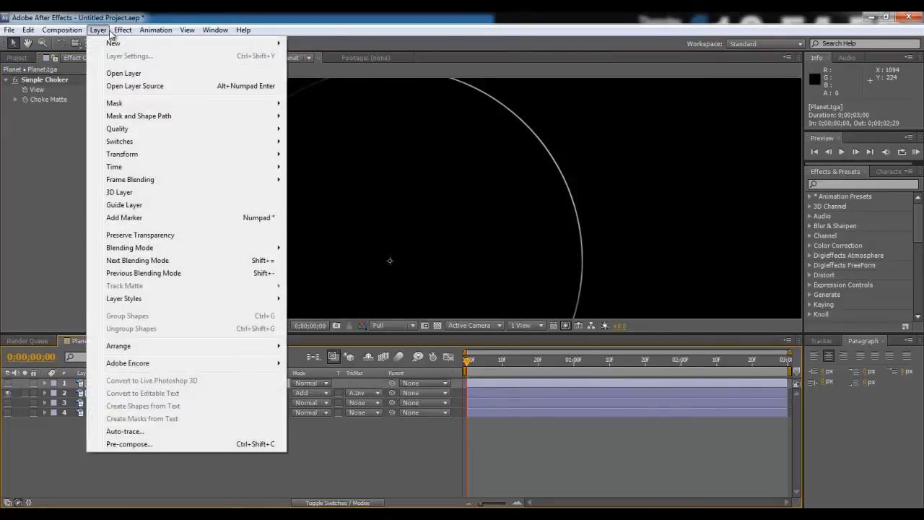
{"action": "mouse_move", "coordinate": [122, 30]}
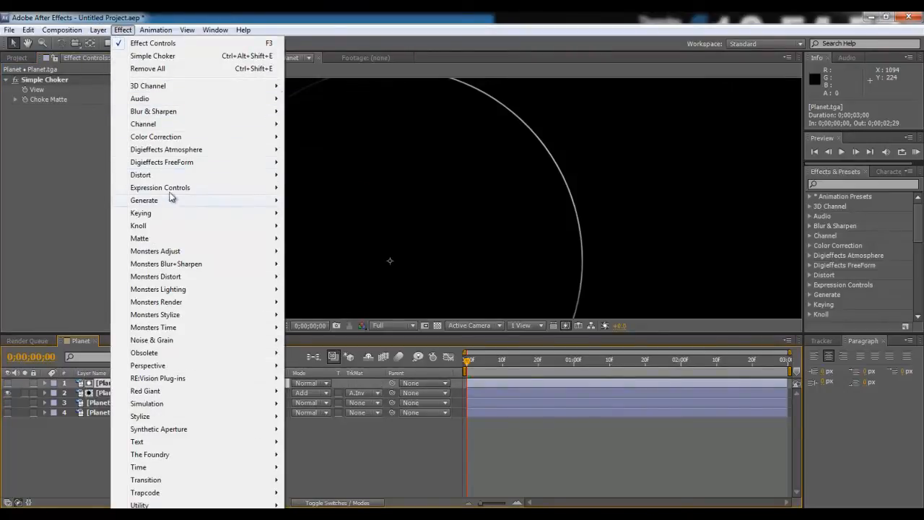
{"action": "mouse_move", "coordinate": [181, 112]}
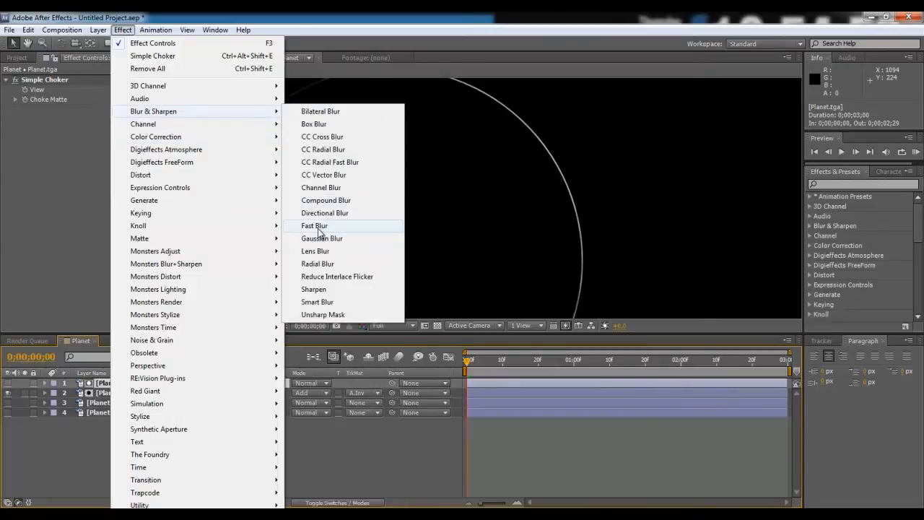
{"action": "left_click", "coordinate": [315, 225]}
{"action": "left_click", "coordinate": [120, 118]}
{"action": "type", "text": "10"}
{"action": "key", "text": "Return"}
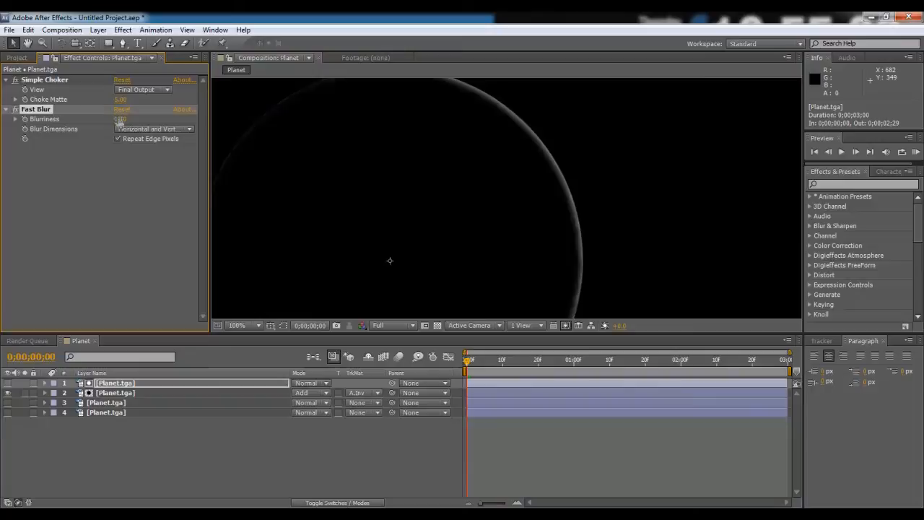
Step: Show the third Planet.tga layer again and check the softened rim highlight against the planet
{"action": "left_click", "coordinate": [7, 402]}
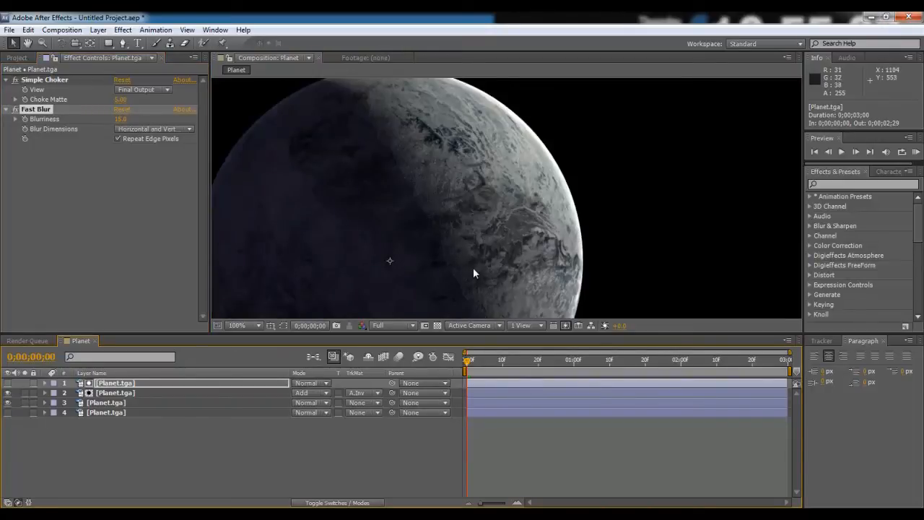
{"action": "scroll", "coordinate": [472, 267], "scroll_direction": "up", "scroll_amount": 2}
{"action": "left_click_drag", "start_coordinate": [553, 202], "coordinate": [666, 290]}
{"action": "scroll", "coordinate": [666, 290], "scroll_direction": "down", "scroll_amount": 1}
{"action": "left_click_drag", "start_coordinate": [441, 164], "coordinate": [479, 155]}
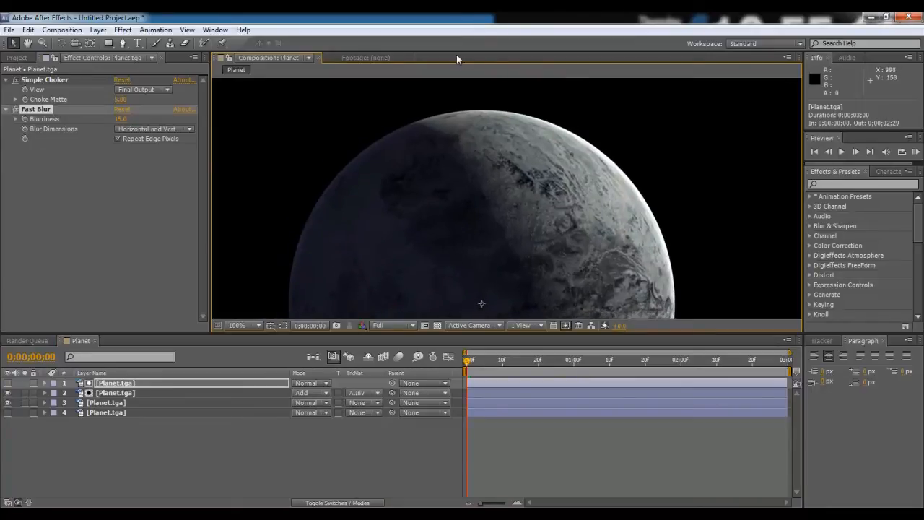
Step: Copy the Fast Blur effect from the top matte layer onto the second Planet.tga layer
{"action": "left_click", "coordinate": [42, 112]}
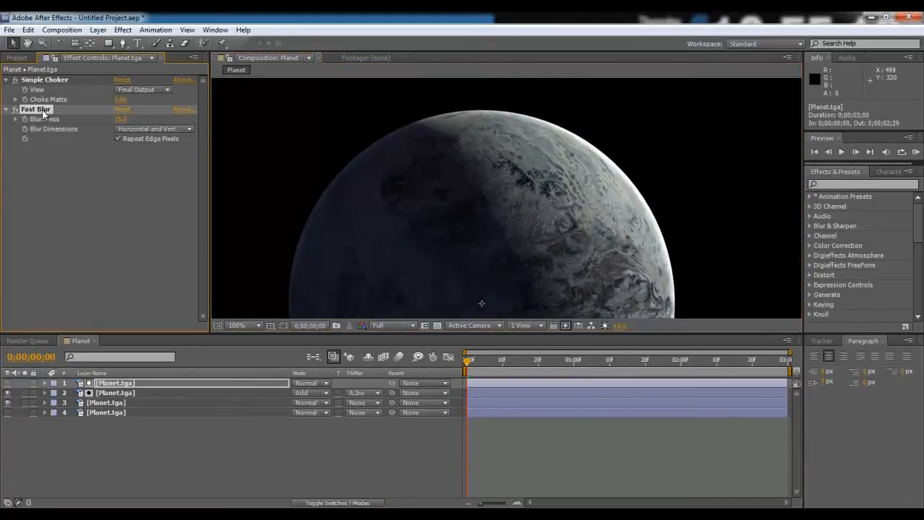
{"action": "left_click", "coordinate": [115, 393]}
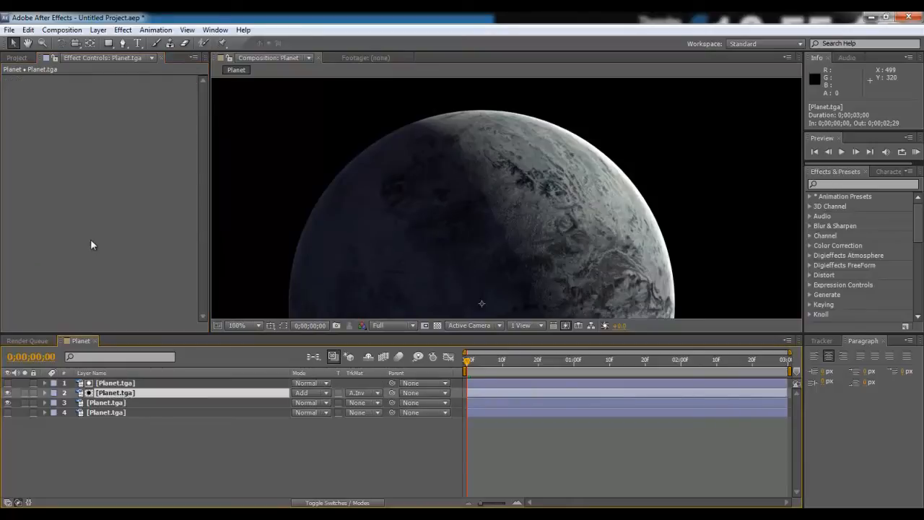
{"action": "key", "text": "ctrl+v"}
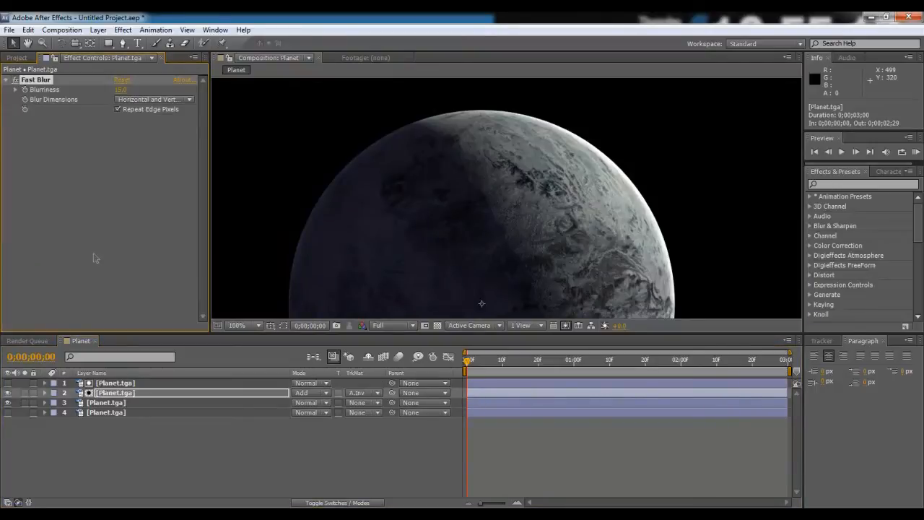
{"action": "left_click_drag", "start_coordinate": [505, 164], "coordinate": [397, 118]}
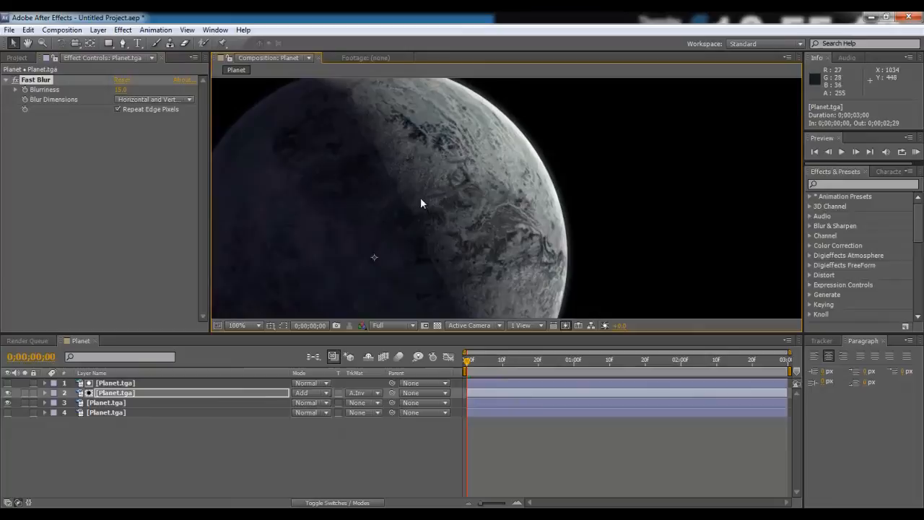
Step: Show the bottom Planet.tga glow layer again and inspect the combined glow and rim along the planet's upper edge
{"action": "left_click", "coordinate": [8, 413]}
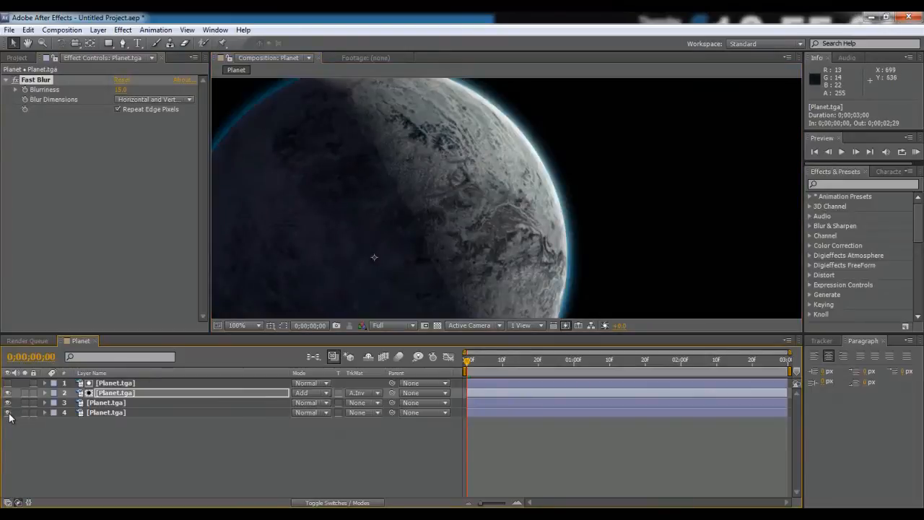
{"action": "left_click_drag", "start_coordinate": [360, 179], "coordinate": [531, 275]}
{"action": "scroll", "coordinate": [434, 208], "scroll_direction": "up", "scroll_amount": 1}
{"action": "left_click_drag", "start_coordinate": [434, 208], "coordinate": [433, 177]}
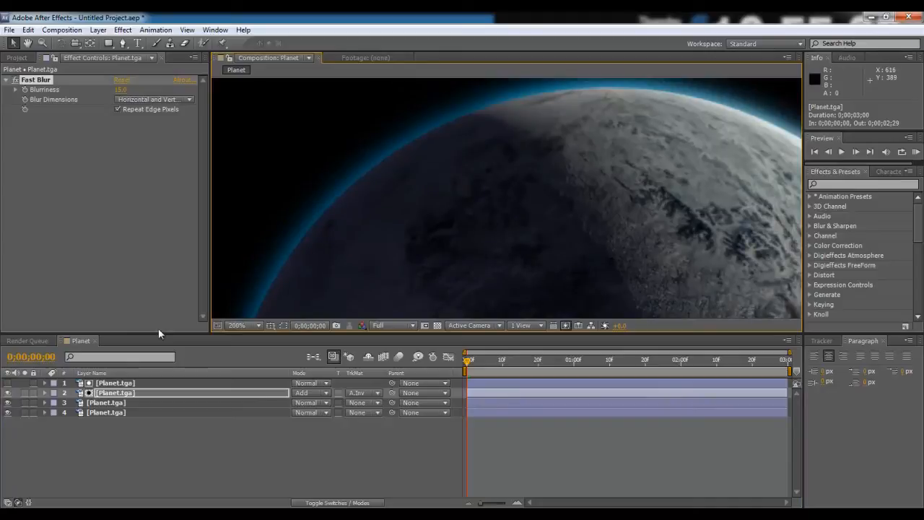
Step: Lower the Fast Blur Blurriness on the top Planet.tga matte layer to 10
{"action": "left_click", "coordinate": [125, 384]}
{"action": "left_click_drag", "start_coordinate": [121, 100], "coordinate": [180, 131]}
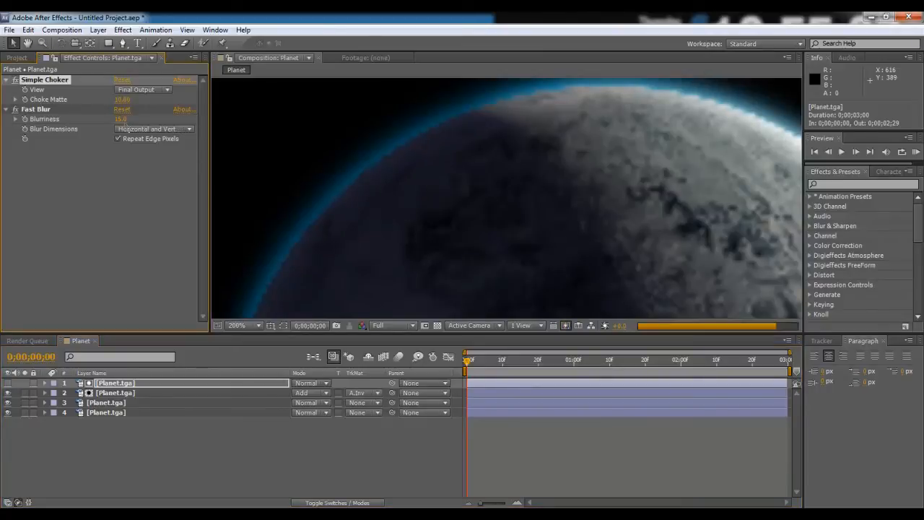
{"action": "mouse_move", "coordinate": [122, 120]}
{"action": "left_mouse_down"}
{"action": "mouse_move", "coordinate": [164, 114]}
{"action": "mouse_move", "coordinate": [110, 122]}
{"action": "left_mouse_up"}
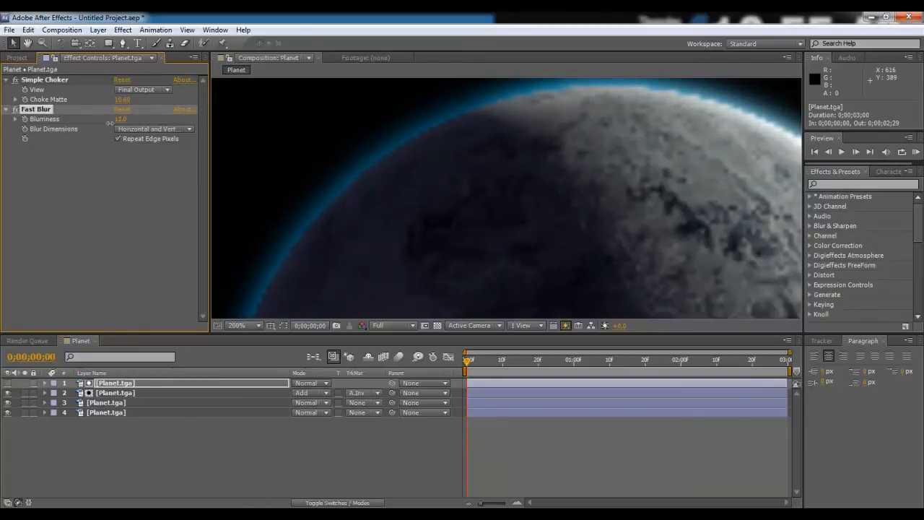
{"action": "left_click_drag", "start_coordinate": [109, 123], "coordinate": [110, 123]}
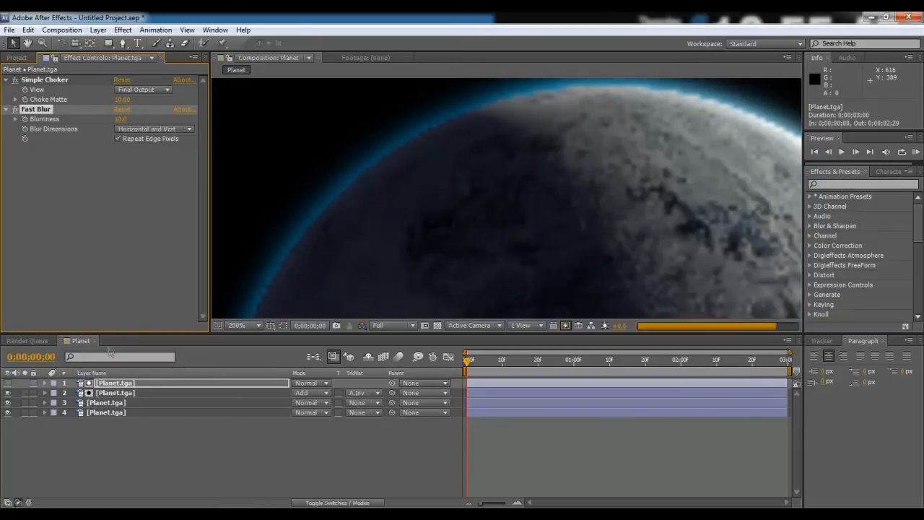
Step: Set the second Planet.tga layer's Fast Blur Blurriness to 0.5 and check the planet's lit edge
{"action": "left_click", "coordinate": [116, 392]}
{"action": "left_click_drag", "start_coordinate": [120, 89], "coordinate": [86, 98]}
{"action": "left_click", "coordinate": [121, 90]}
{"action": "type", "text": ".5"}
{"action": "key", "text": "Return"}
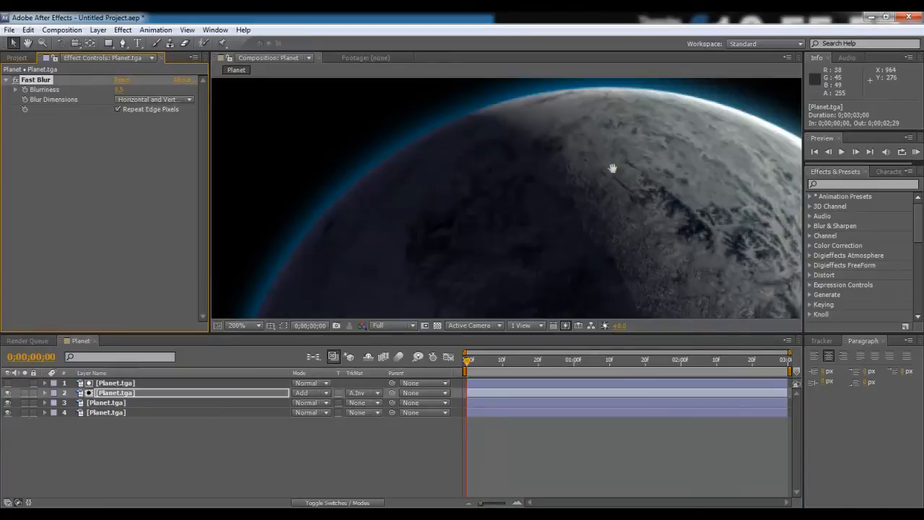
{"action": "scroll", "coordinate": [612, 169], "scroll_direction": "down", "scroll_amount": 1}
{"action": "left_click_drag", "start_coordinate": [511, 132], "coordinate": [410, 93]}
{"action": "left_click_drag", "start_coordinate": [456, 180], "coordinate": [424, 135]}
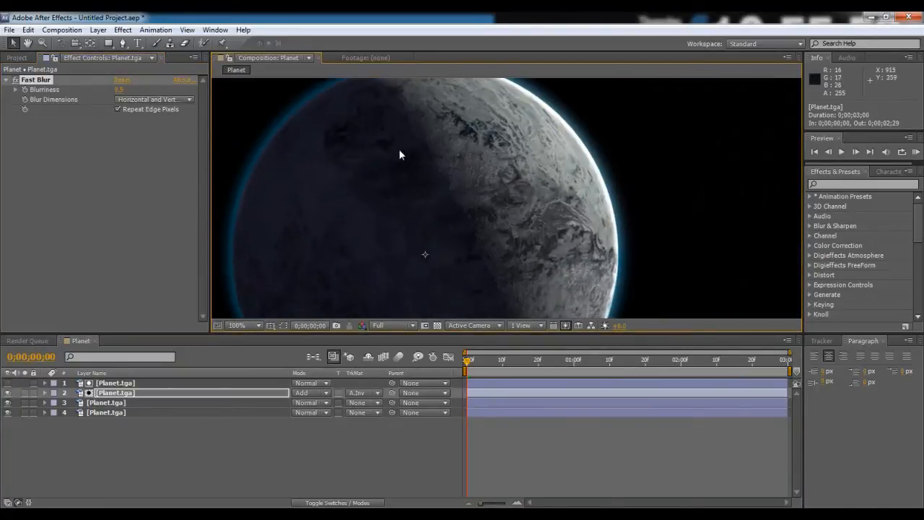
Step: Set the Fast Blur Blurriness on the top Planet.tga matte layer to 15
{"action": "left_click", "coordinate": [180, 383]}
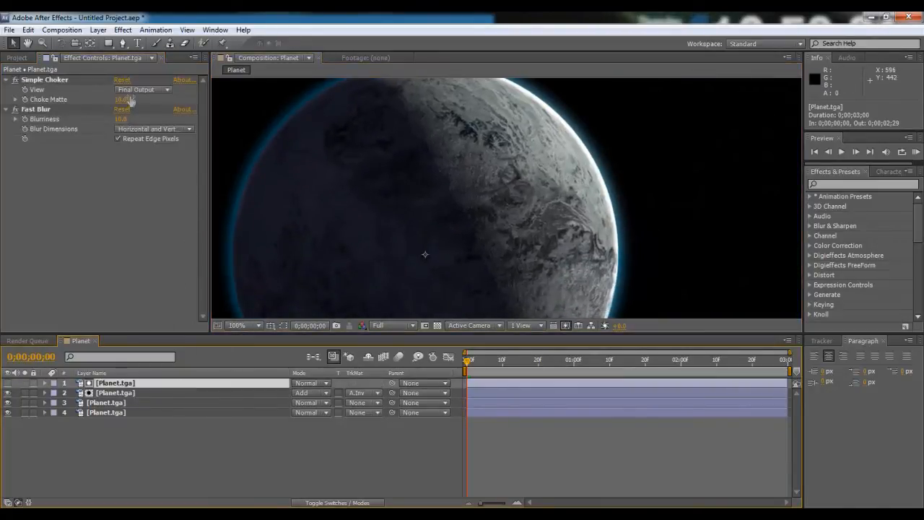
{"action": "left_click", "coordinate": [122, 118]}
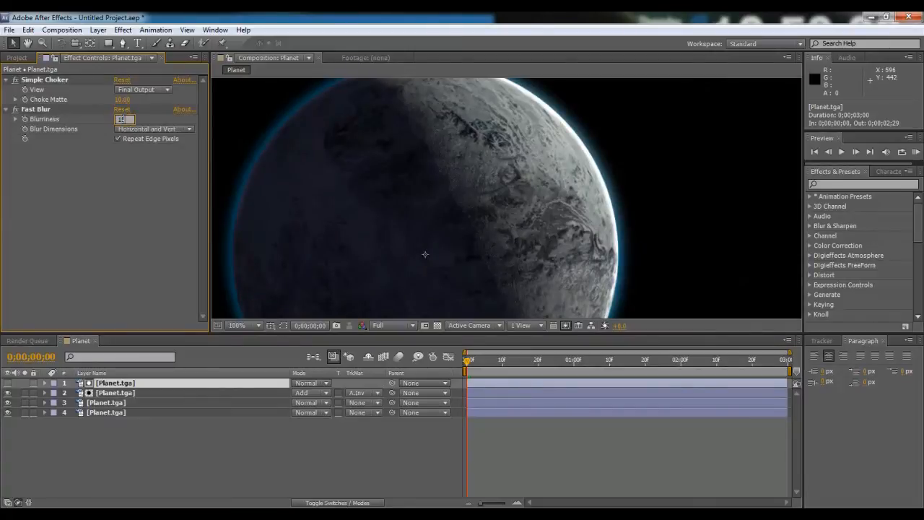
{"action": "type", "text": "15"}
{"action": "key", "text": "Return"}
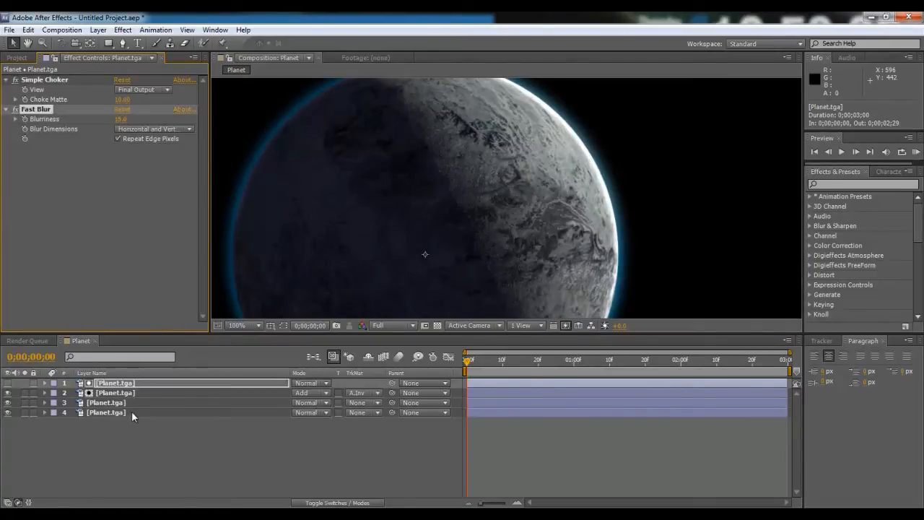
Step: Set the bottom Planet.tga glow layer's Fast Blur Blurriness to 25 and inspect the glow along the planet's dark edge
{"action": "left_click", "coordinate": [131, 412]}
{"action": "mouse_move", "coordinate": [116, 91]}
{"action": "left_mouse_down"}
{"action": "mouse_move", "coordinate": [103, 94]}
{"action": "mouse_move", "coordinate": [112, 93]}
{"action": "left_mouse_up"}
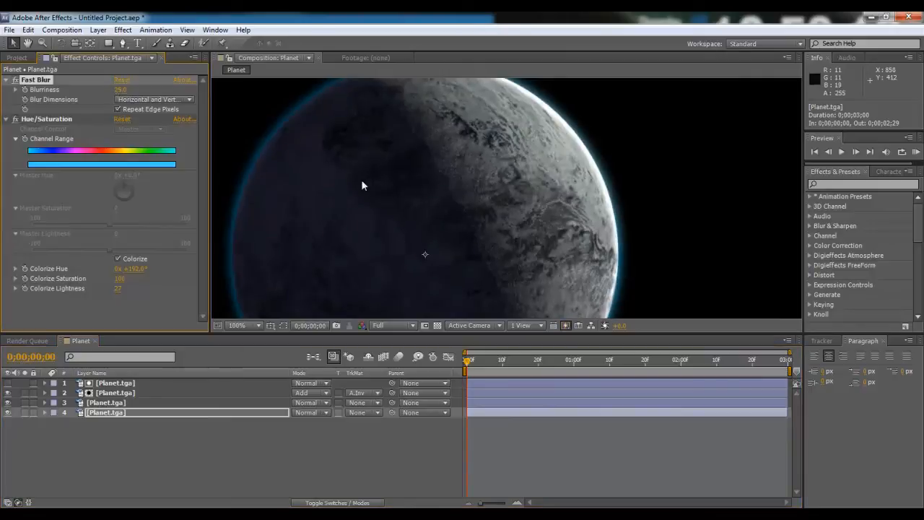
{"action": "left_click_drag", "start_coordinate": [369, 173], "coordinate": [577, 148]}
{"action": "scroll", "coordinate": [387, 221], "scroll_direction": "up", "scroll_amount": 1}
{"action": "scroll", "coordinate": [566, 214], "scroll_direction": "down", "scroll_amount": 1}
{"action": "scroll", "coordinate": [577, 148], "scroll_direction": "up", "scroll_amount": 1}
{"action": "left_click_drag", "start_coordinate": [449, 165], "coordinate": [487, 239]}
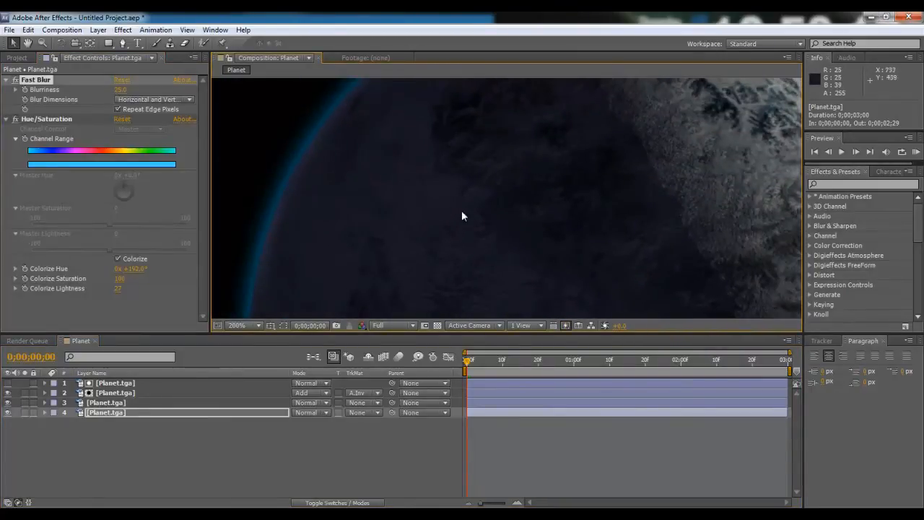
Step: Set the second Planet.tga layer's Fast Blur Blurriness to 1 and check the whole upper rim
{"action": "left_click", "coordinate": [146, 381]}
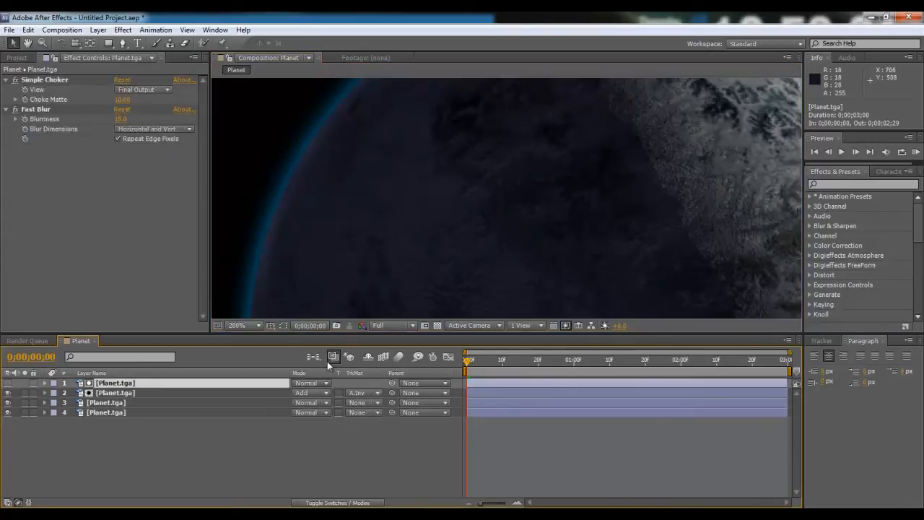
{"action": "left_click", "coordinate": [182, 393]}
{"action": "left_click", "coordinate": [120, 89]}
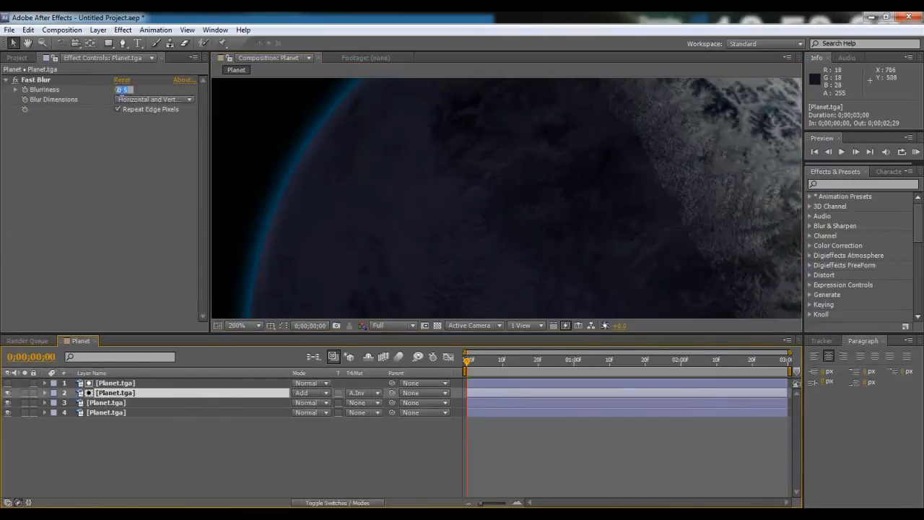
{"action": "key", "text": "Return"}
{"action": "left_click", "coordinate": [120, 89]}
{"action": "type", "text": "1"}
{"action": "key", "text": "Return"}
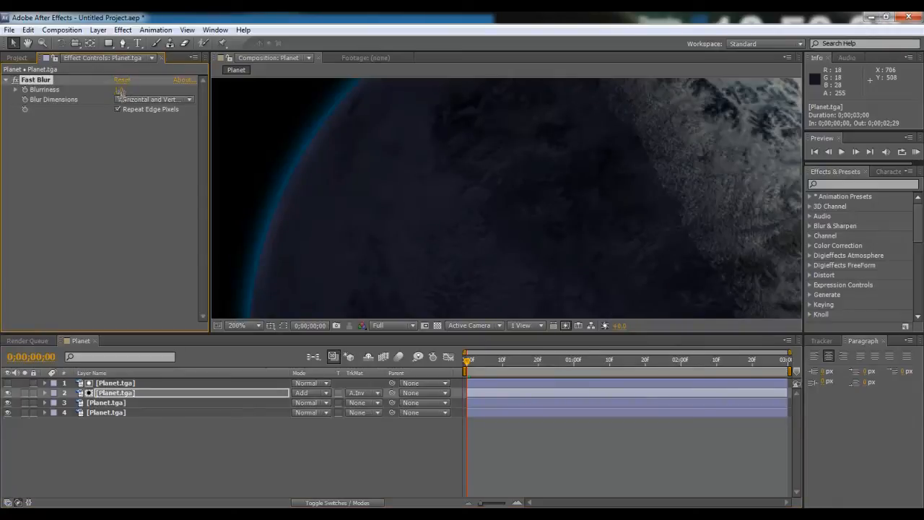
{"action": "left_click", "coordinate": [120, 90]}
{"action": "key", "text": "Return"}
{"action": "left_click", "coordinate": [117, 100]}
{"action": "left_click", "coordinate": [117, 92]}
{"action": "type", "text": "1"}
{"action": "key", "text": "Return"}
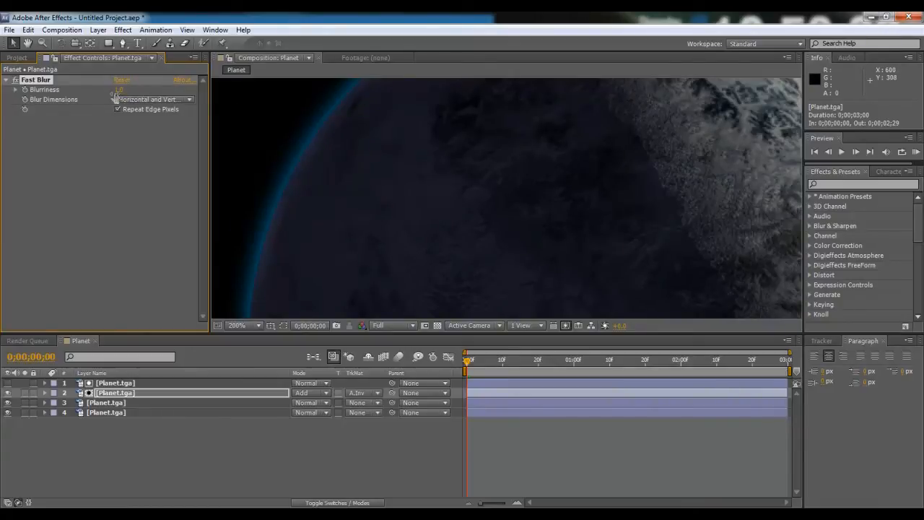
{"action": "scroll", "coordinate": [365, 169], "scroll_direction": "down", "scroll_amount": 2}
{"action": "mouse_move", "coordinate": [513, 207]}
{"action": "left_mouse_down"}
{"action": "mouse_move", "coordinate": [429, 181]}
{"action": "mouse_move", "coordinate": [425, 220]}
{"action": "mouse_move", "coordinate": [478, 94]}
{"action": "mouse_move", "coordinate": [526, 206]}
{"action": "left_mouse_up"}
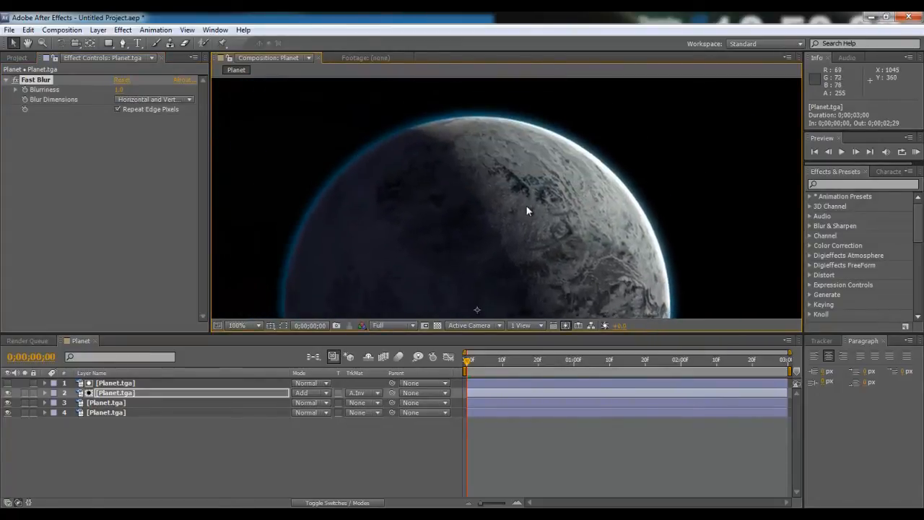
Step: Reduce the Simple Choker's Choke Matte on the top Planet.tga matte layer to 2 and inspect the rim highlight
{"action": "left_click", "coordinate": [150, 373]}
{"action": "left_click", "coordinate": [150, 383]}
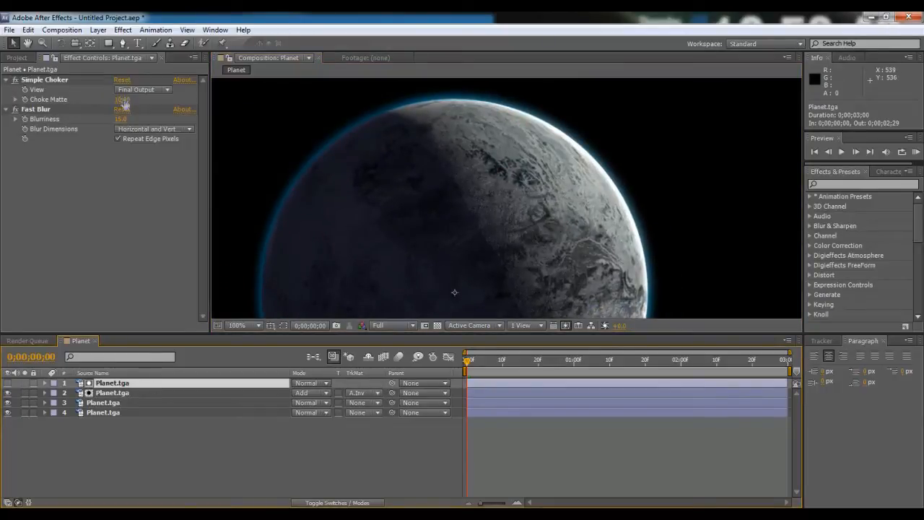
{"action": "left_click_drag", "start_coordinate": [122, 98], "coordinate": [115, 101]}
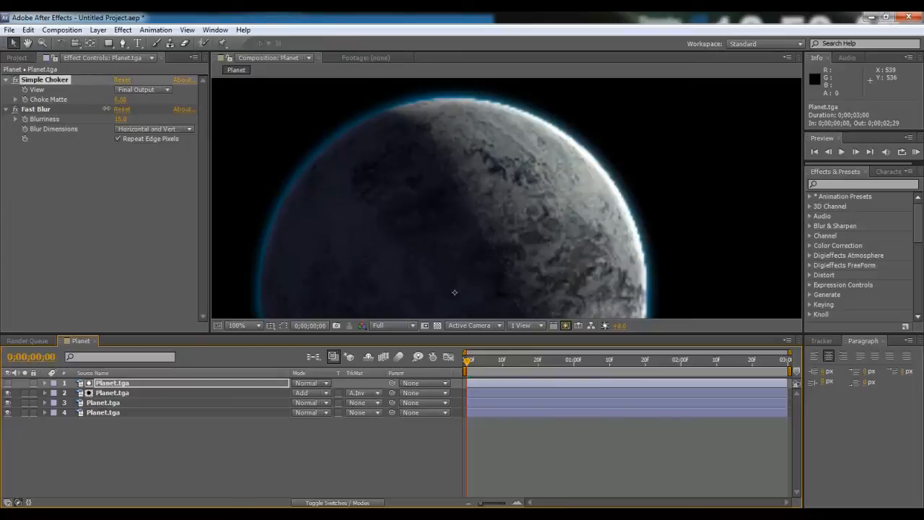
{"action": "left_click_drag", "start_coordinate": [58, 118], "coordinate": [90, 109]}
{"action": "left_click_drag", "start_coordinate": [91, 109], "coordinate": [93, 110]}
{"action": "left_click_drag", "start_coordinate": [405, 202], "coordinate": [415, 135]}
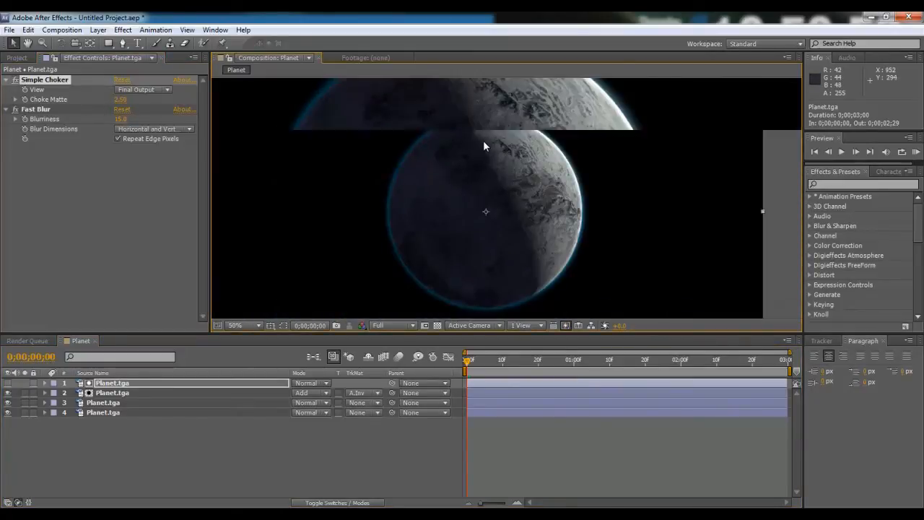
{"action": "scroll", "coordinate": [497, 130], "scroll_direction": "up", "scroll_amount": 3}
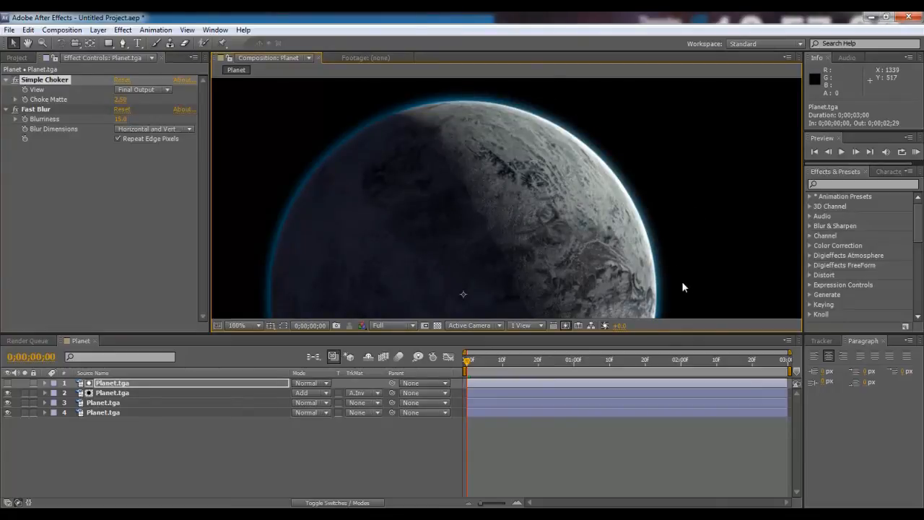
Step: Create a composition-sized black solid named Stars and place it beneath all the Planet.tga layers
{"action": "left_click", "coordinate": [205, 453]}
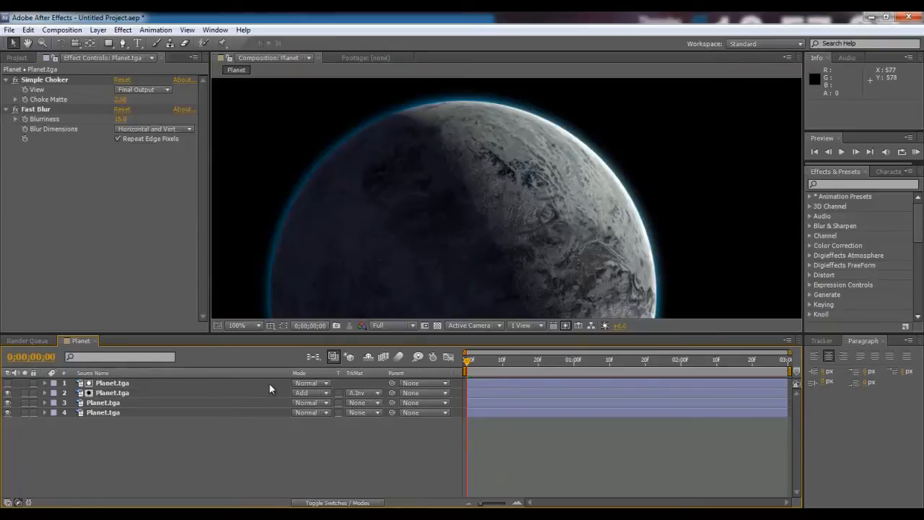
{"action": "left_click_drag", "start_coordinate": [418, 232], "coordinate": [469, 163]}
{"action": "scroll", "coordinate": [464, 138], "scroll_direction": "down", "scroll_amount": 1}
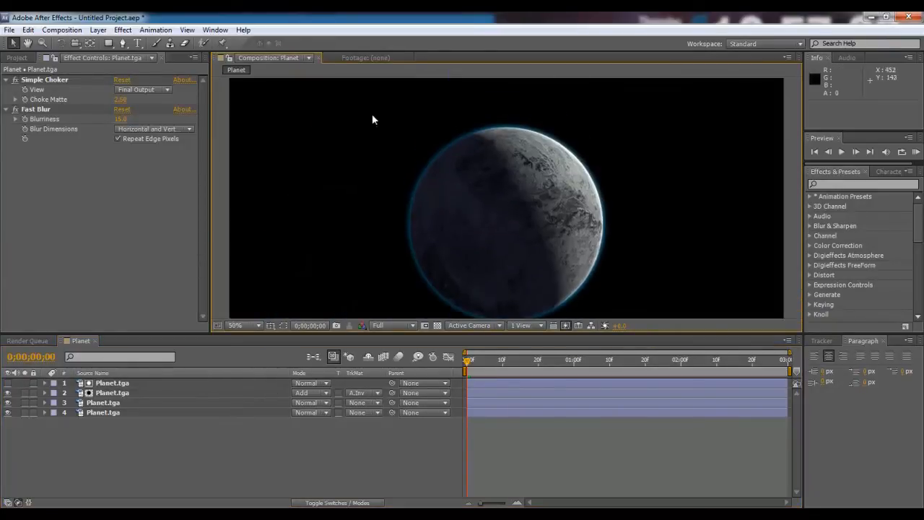
{"action": "left_click", "coordinate": [123, 30]}
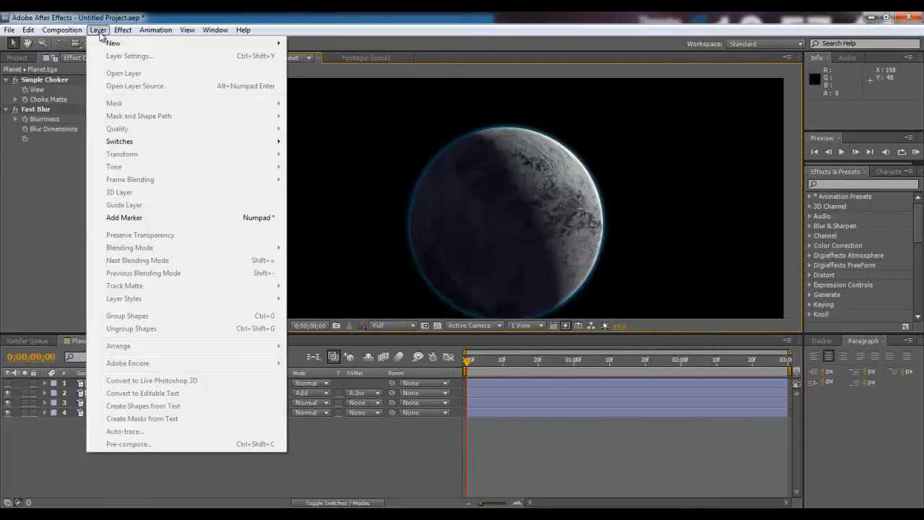
{"action": "mouse_move", "coordinate": [274, 42]}
{"action": "left_click", "coordinate": [313, 56]}
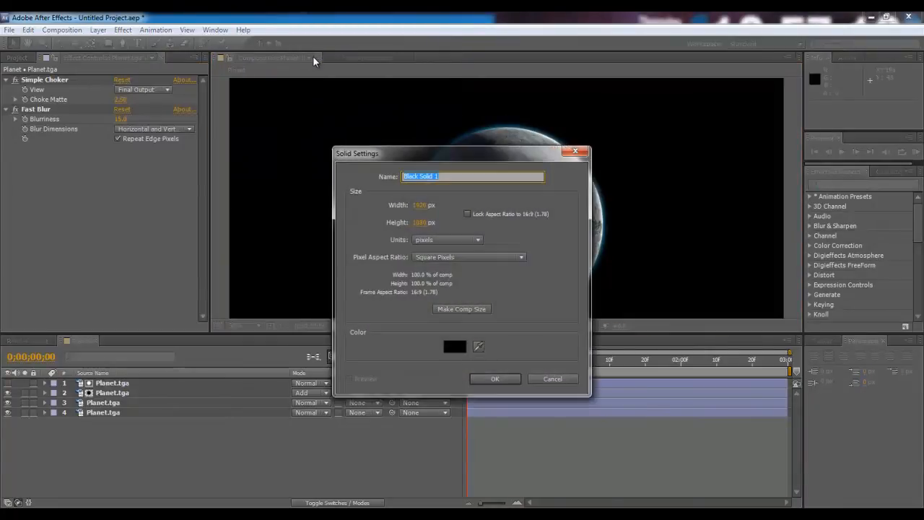
{"action": "type", "text": "Stars"}
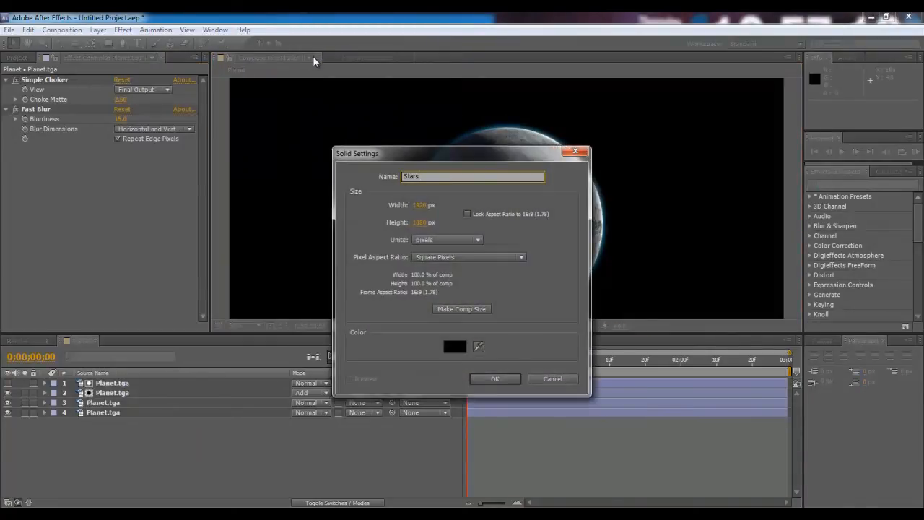
{"action": "key", "text": "Return"}
{"action": "left_click_drag", "start_coordinate": [171, 382], "coordinate": [183, 431]}
{"action": "left_click_drag", "start_coordinate": [477, 234], "coordinate": [460, 204]}
Step: Add the Fractal Noise effect to the Stars layer and set its Complexity to 20
{"action": "left_click", "coordinate": [123, 30]}
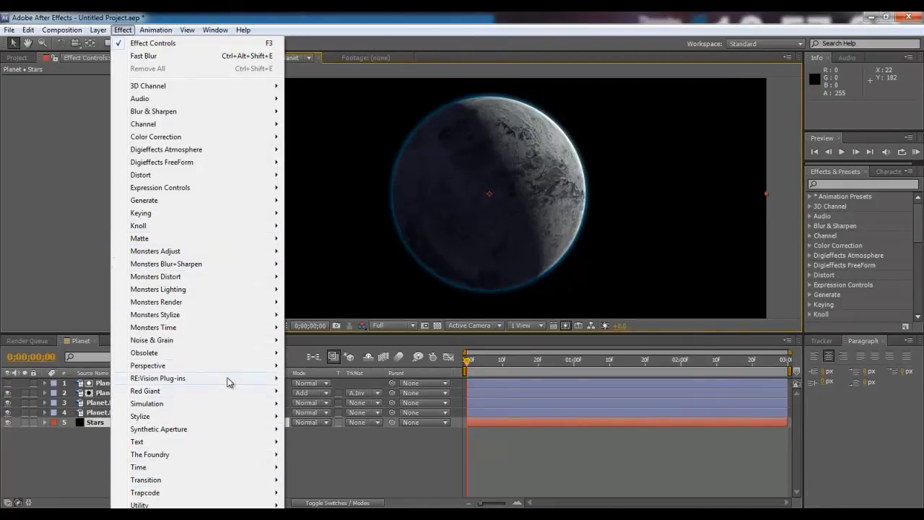
{"action": "mouse_move", "coordinate": [216, 341]}
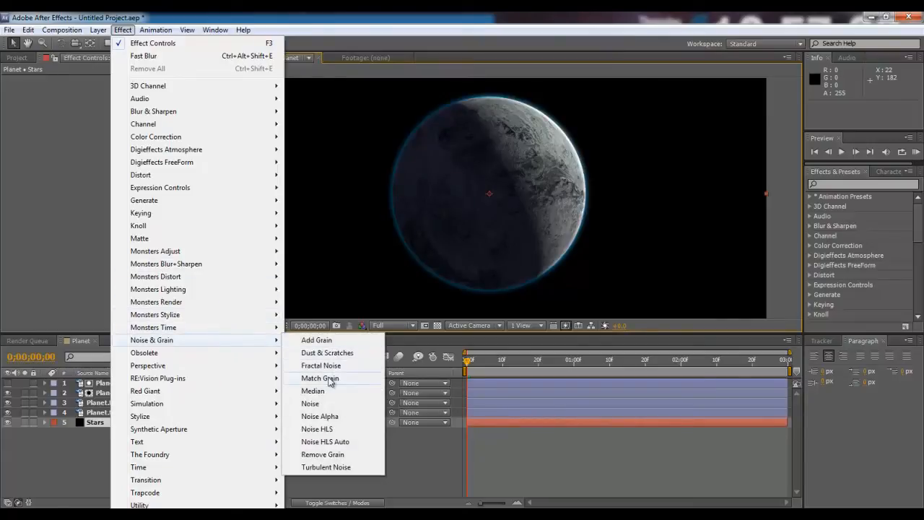
{"action": "left_click", "coordinate": [331, 366]}
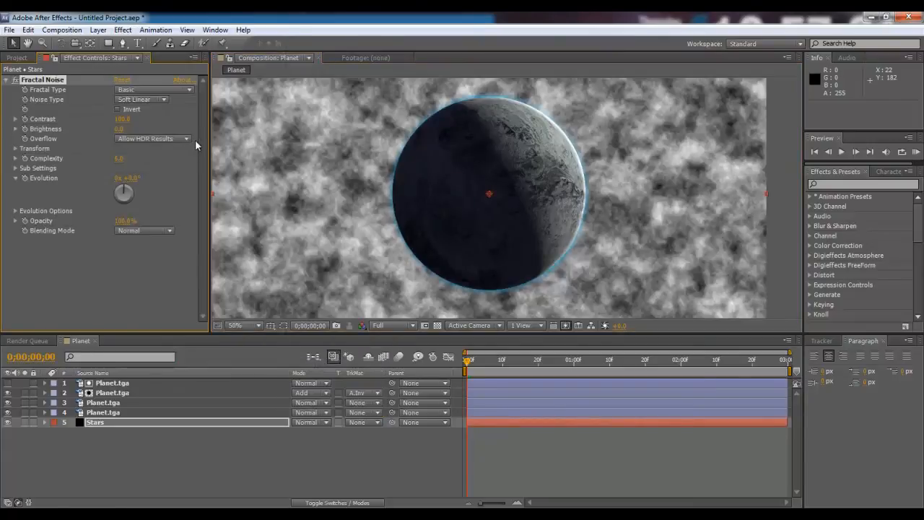
{"action": "left_click", "coordinate": [120, 159]}
{"action": "type", "text": "20"}
{"action": "key", "text": "Return"}
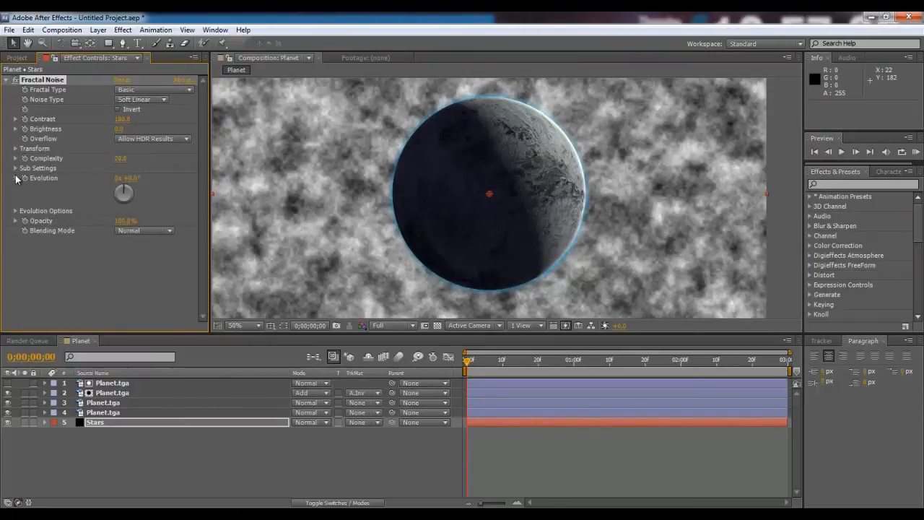
{"action": "left_click", "coordinate": [15, 210]}
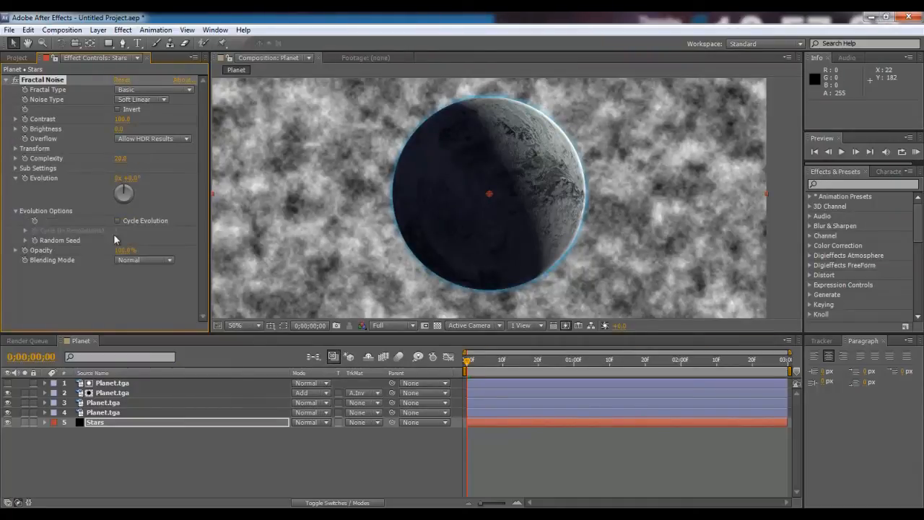
{"action": "left_click", "coordinate": [15, 211]}
{"action": "left_click", "coordinate": [15, 220]}
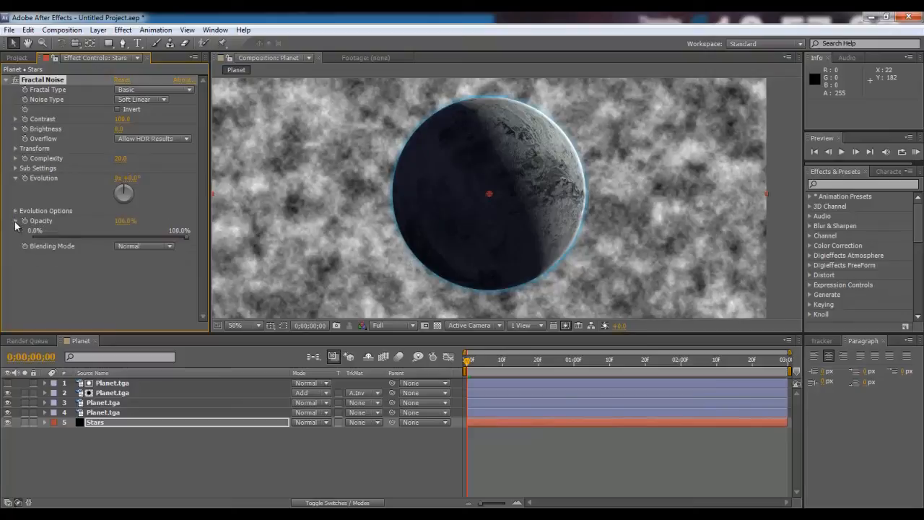
{"action": "left_click", "coordinate": [15, 220]}
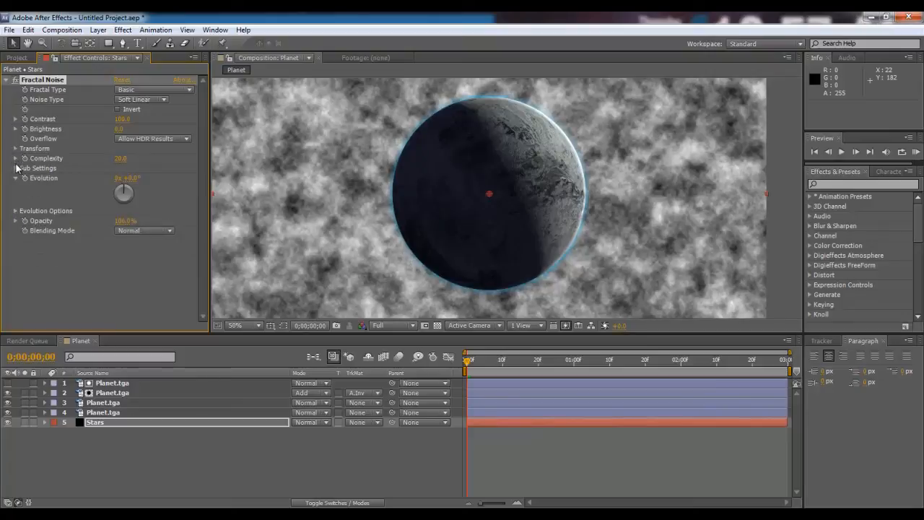
Step: Raise the Stars layer's Fractal Noise Contrast to 820 and adjust its Sub Scaling to about 76
{"action": "left_click", "coordinate": [15, 168]}
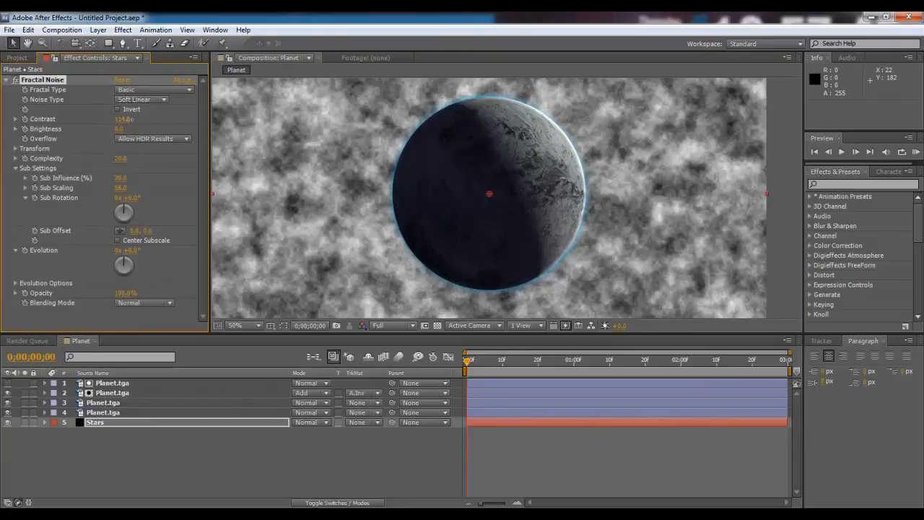
{"action": "mouse_move", "coordinate": [484, 112]}
{"action": "left_mouse_down"}
{"action": "mouse_move", "coordinate": [665, 111]}
{"action": "mouse_move", "coordinate": [459, 112]}
{"action": "mouse_move", "coordinate": [498, 116]}
{"action": "left_mouse_up"}
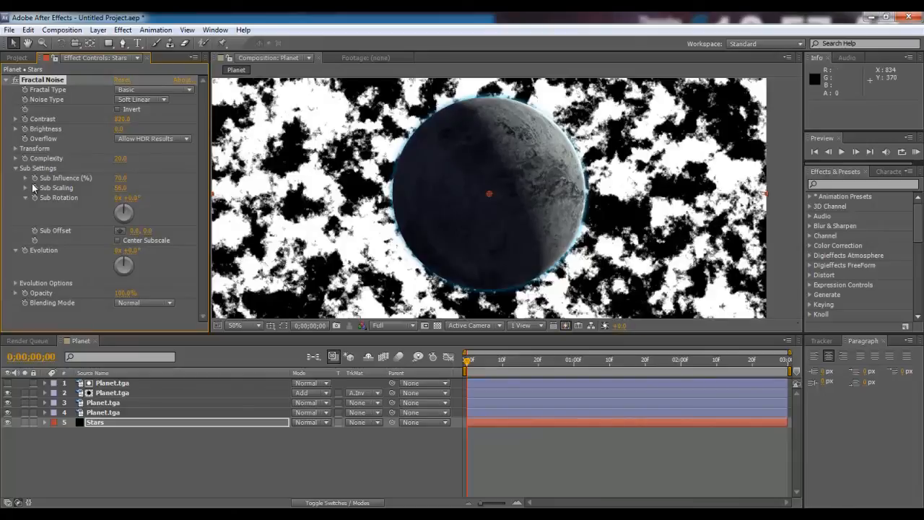
{"action": "left_click_drag", "start_coordinate": [124, 187], "coordinate": [6, 190]}
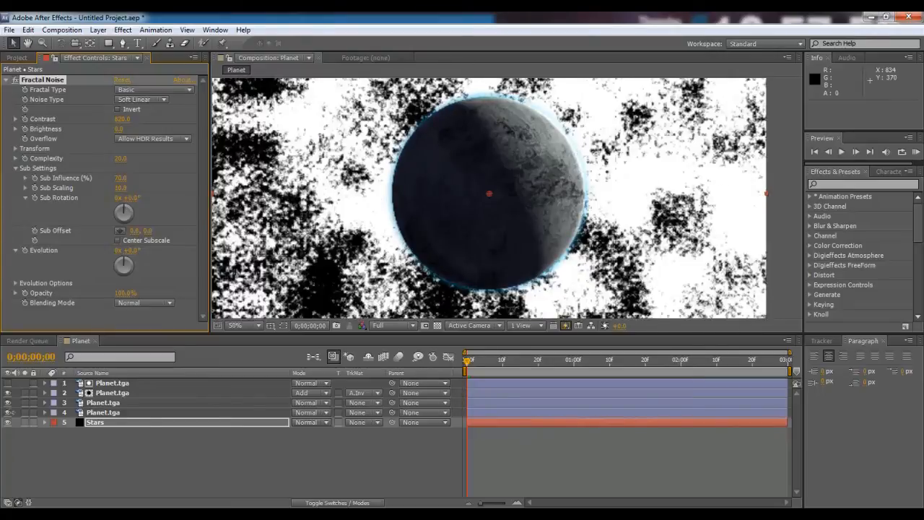
{"action": "left_click_drag", "start_coordinate": [122, 188], "coordinate": [347, 184]}
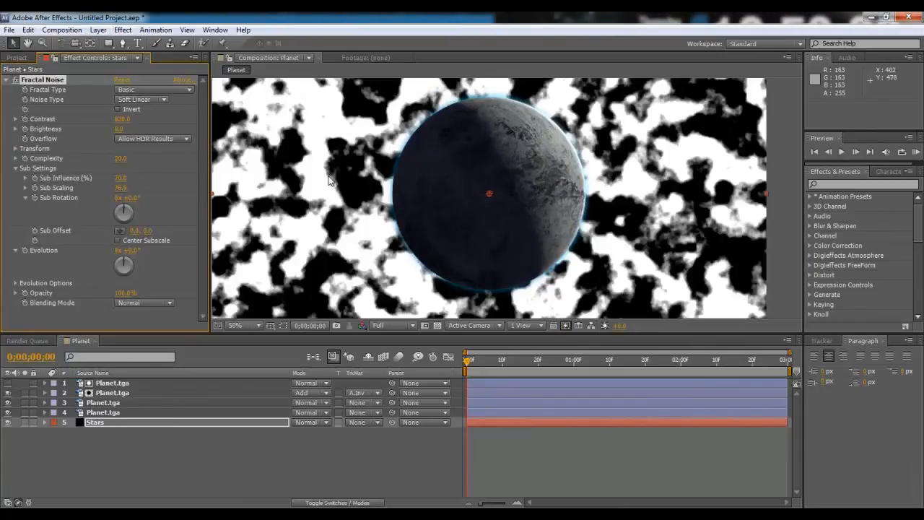
Step: Adjust the Stars layer's Fractal Noise Sub Scaling to about 45 and raise its Sub Influence to about 207%
{"action": "left_click_drag", "start_coordinate": [123, 189], "coordinate": [285, 173]}
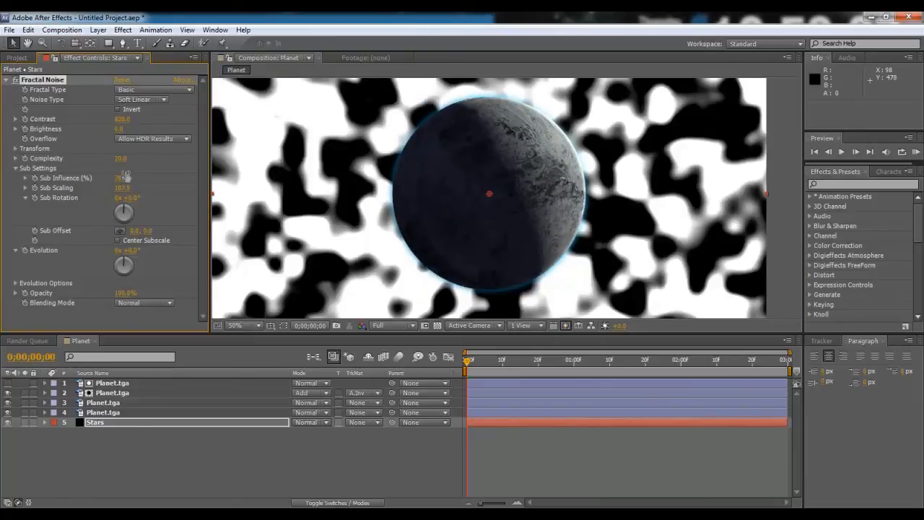
{"action": "left_click_drag", "start_coordinate": [123, 189], "coordinate": [112, 503]}
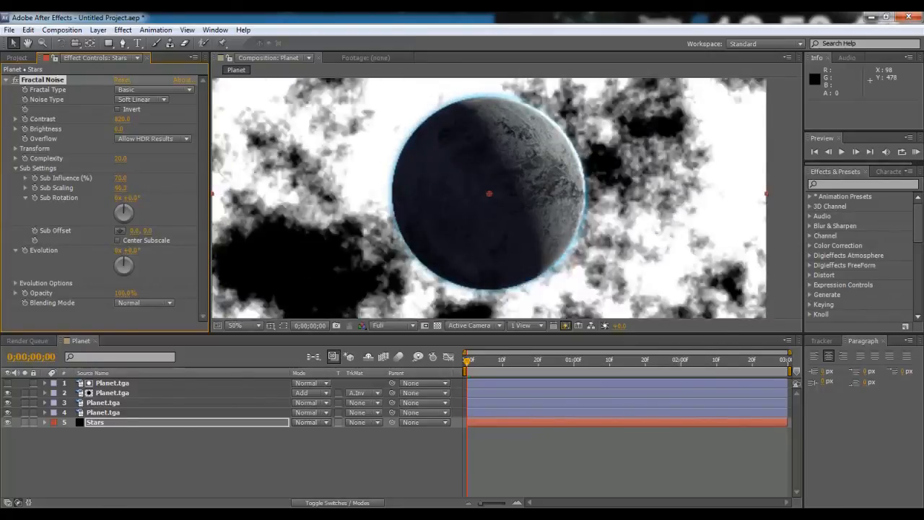
{"action": "left_click_drag", "start_coordinate": [135, 231], "coordinate": [128, 232]}
{"action": "key", "text": "ctrl+z"}
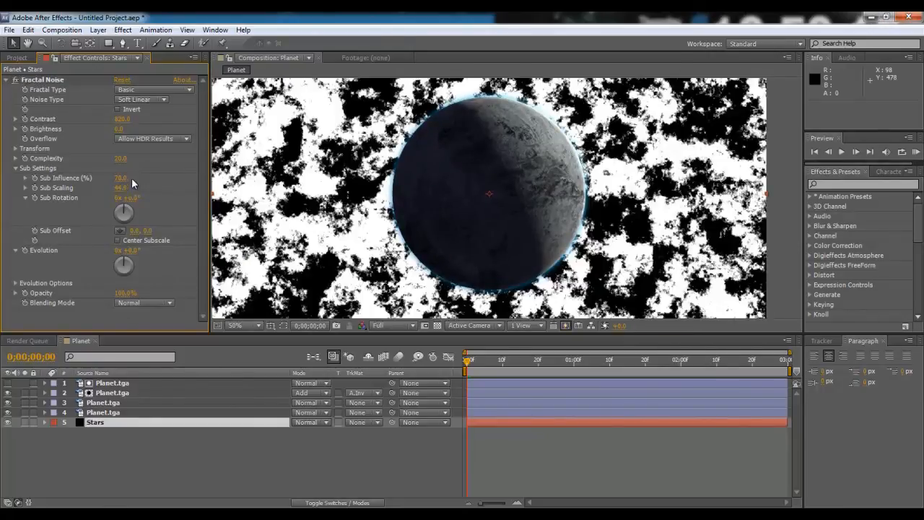
{"action": "left_click_drag", "start_coordinate": [120, 178], "coordinate": [831, 194]}
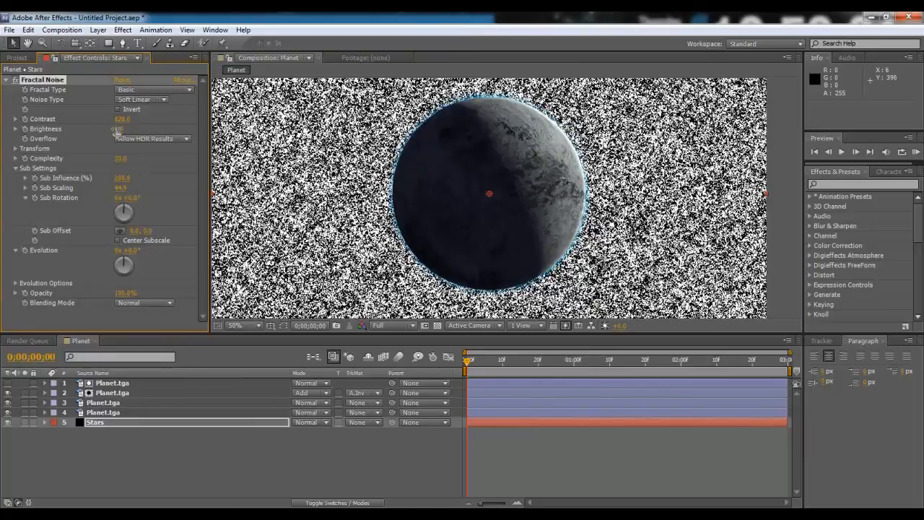
Step: Lower the Stars layer's Fractal Noise Brightness to about -467 and inspect the sparse stars around the planet
{"action": "left_click_drag", "start_coordinate": [118, 128], "coordinate": [29, 130]}
{"action": "left_click_drag", "start_coordinate": [69, 161], "coordinate": [1, 174]}
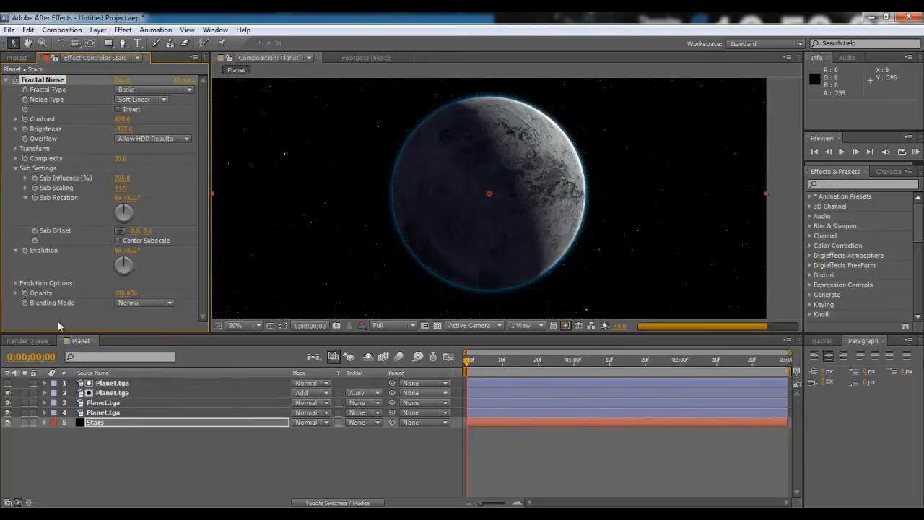
{"action": "key", "text": "comma"}
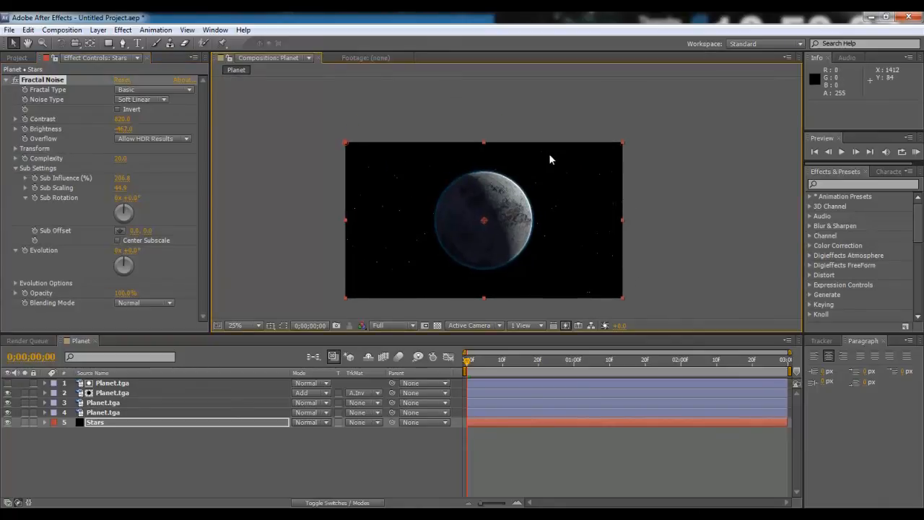
{"action": "scroll", "coordinate": [553, 154], "scroll_direction": "up", "scroll_amount": 2}
{"action": "left_click_drag", "start_coordinate": [565, 145], "coordinate": [587, 100]}
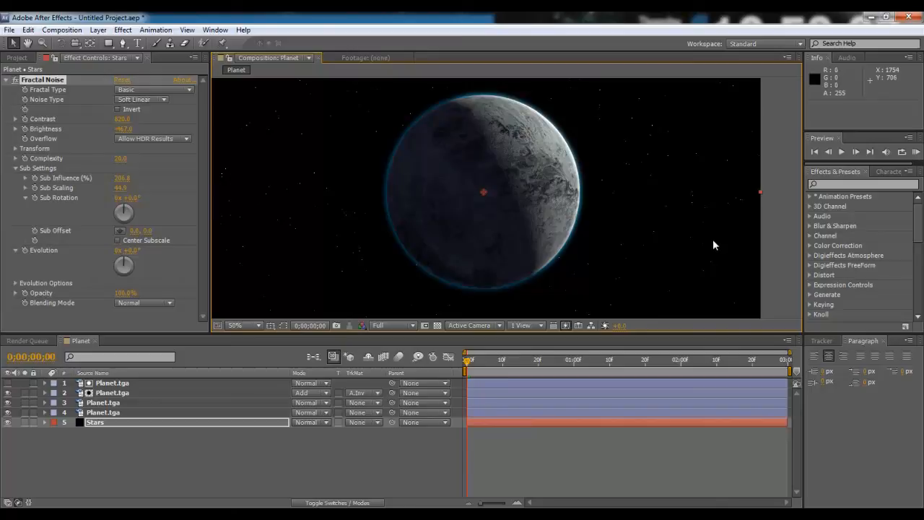
{"action": "left_click_drag", "start_coordinate": [681, 192], "coordinate": [674, 212]}
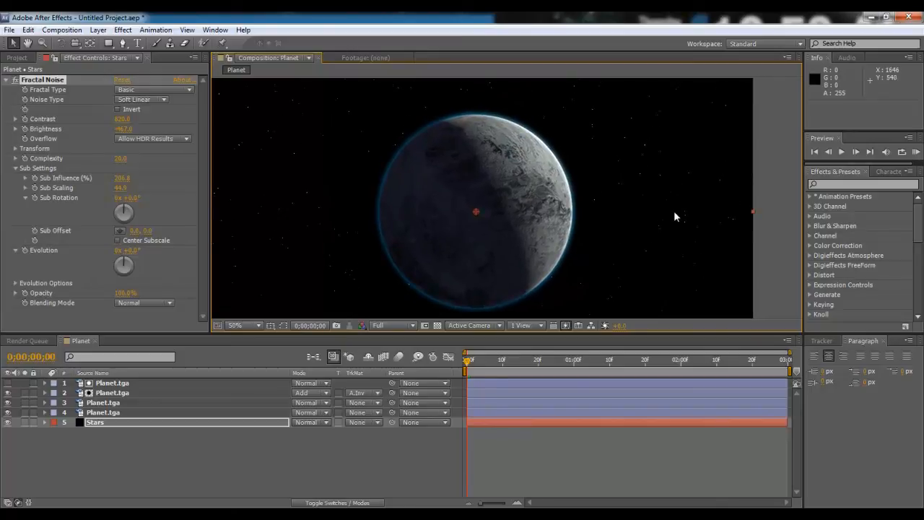